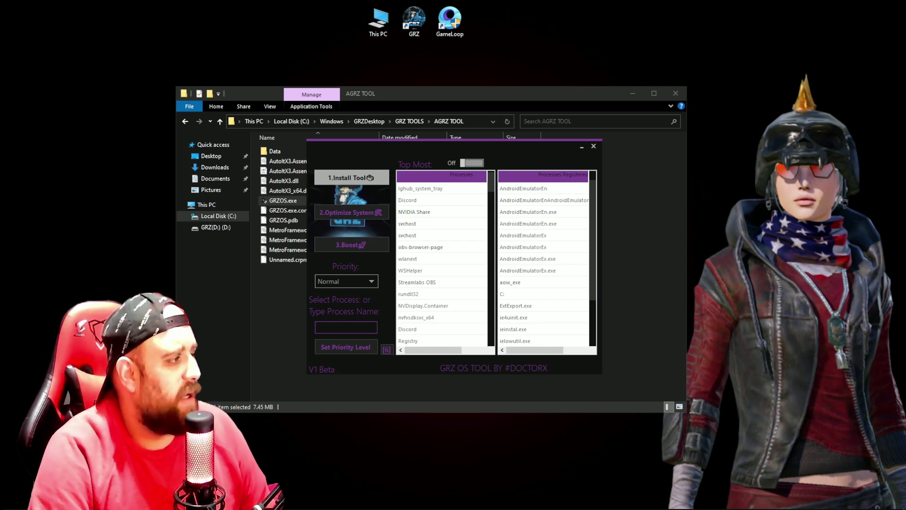
- Place the Streamlabs Desktop shortcut in open space on the desktop and open its target's file location through its properties
left_click_drag(4, 191, 92, 159)
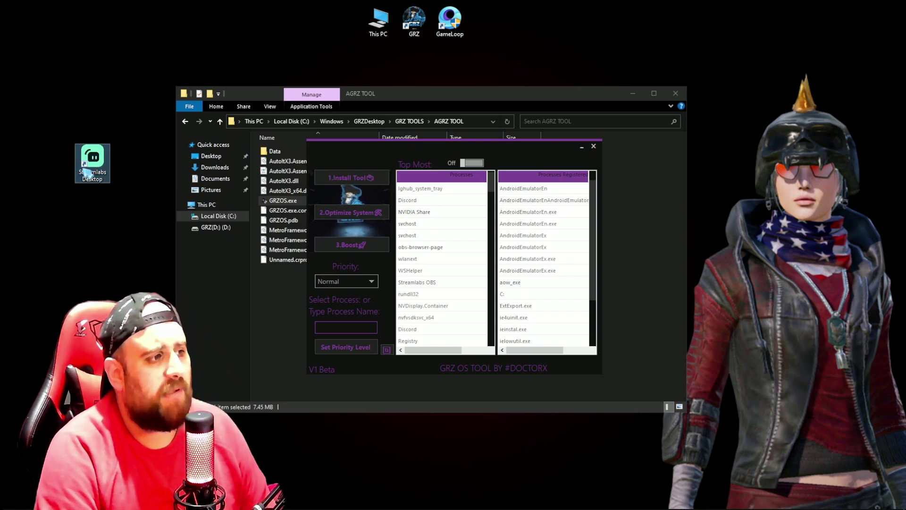
right_click(93, 165)
left_click(213, 377)
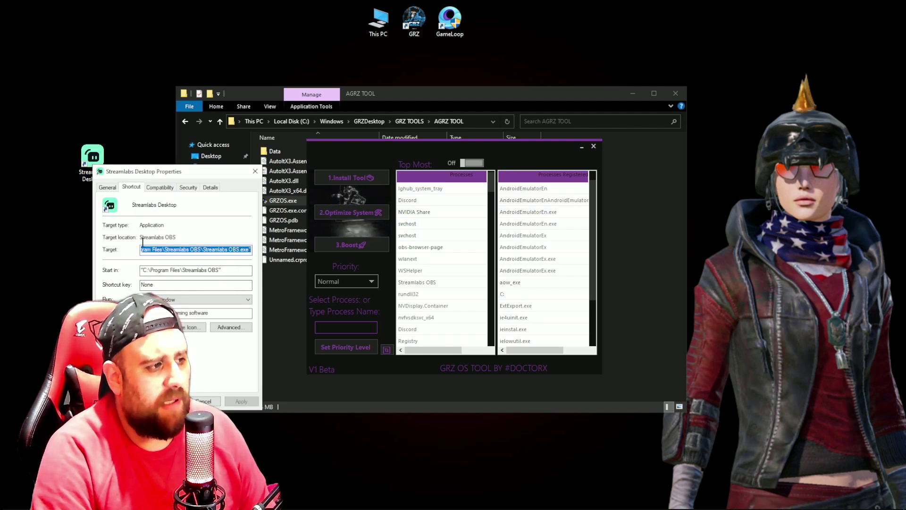
left_click(130, 327)
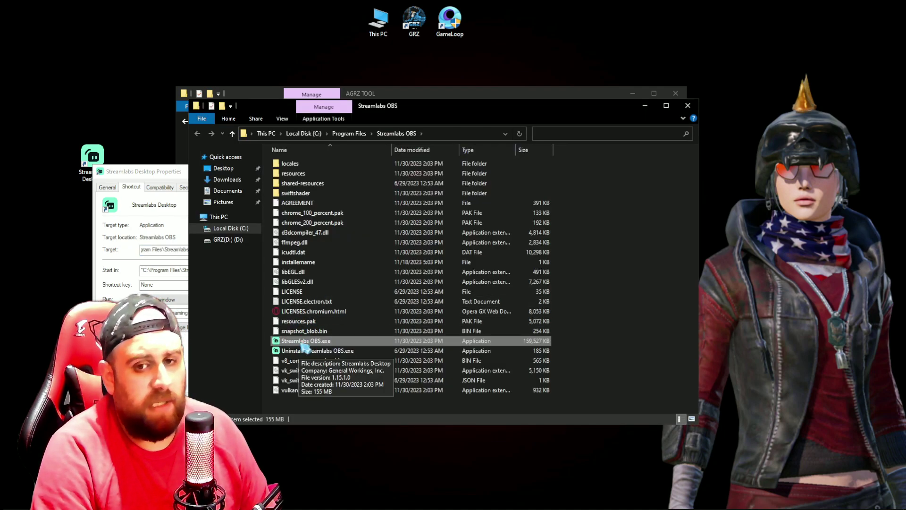
- Copy the full name of the Streamlabs OBS.exe file, including its extension
right_click(300, 344)
left_click(327, 322)
left_click_drag(310, 340, 334, 340)
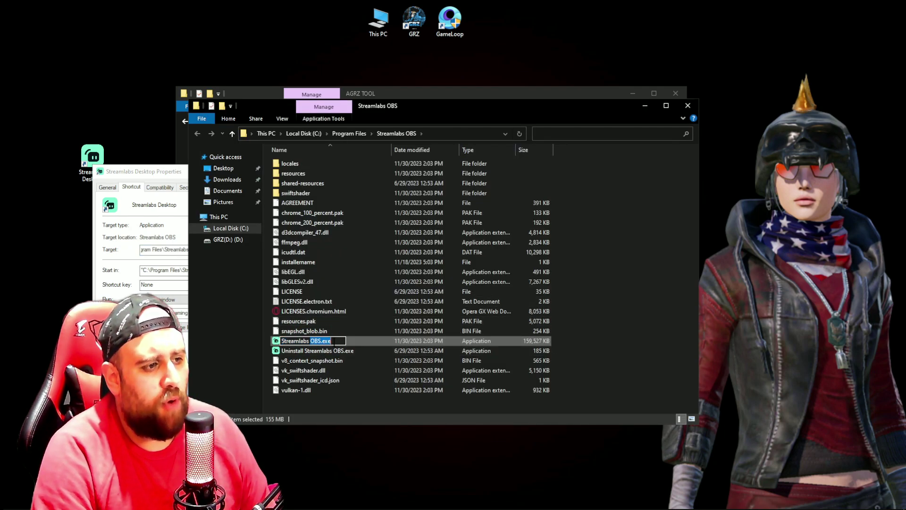
right_click(312, 341)
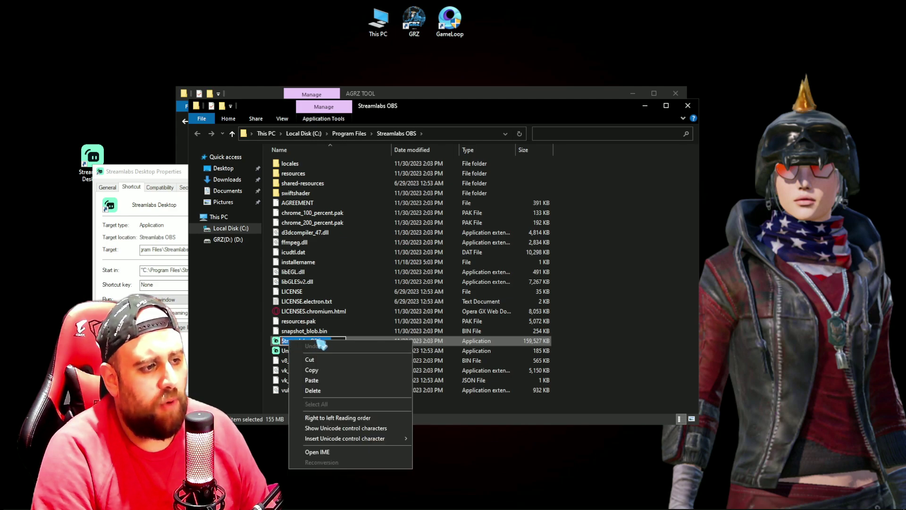
left_click(330, 370)
- Close the Streamlabs OBS folder and launch GRZOS.exe again from the AGRZ TOOL folder
key("alt+F4")
key("alt+F4")
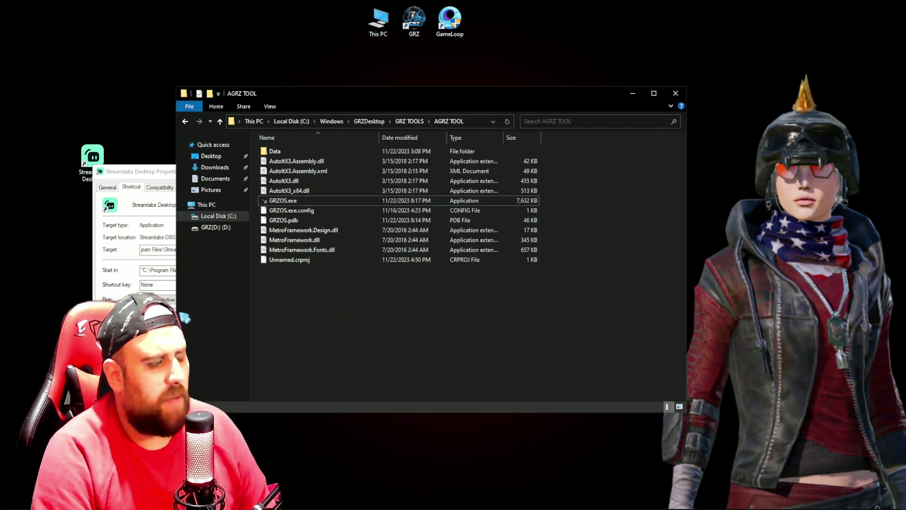
key("Return")
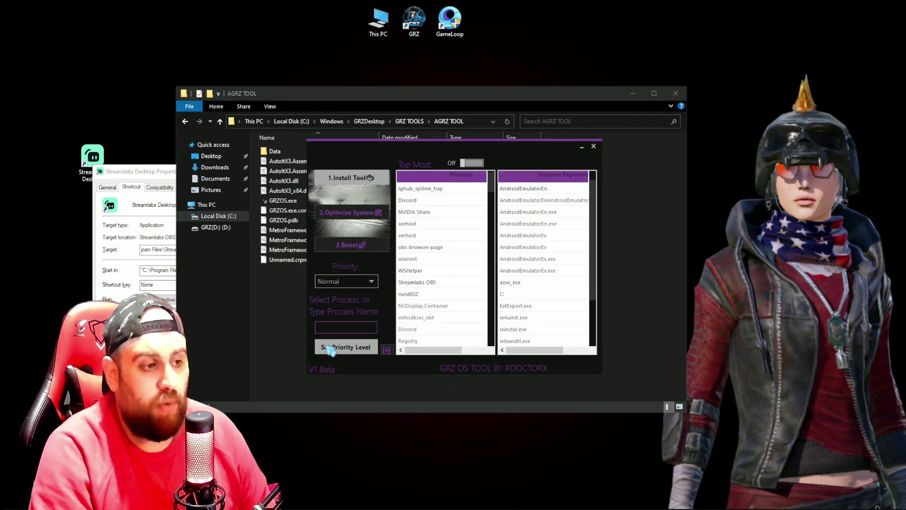
- Set the priority to High and paste Streamlabs OBS.exe as the process name
left_click(338, 282)
left_click(330, 294)
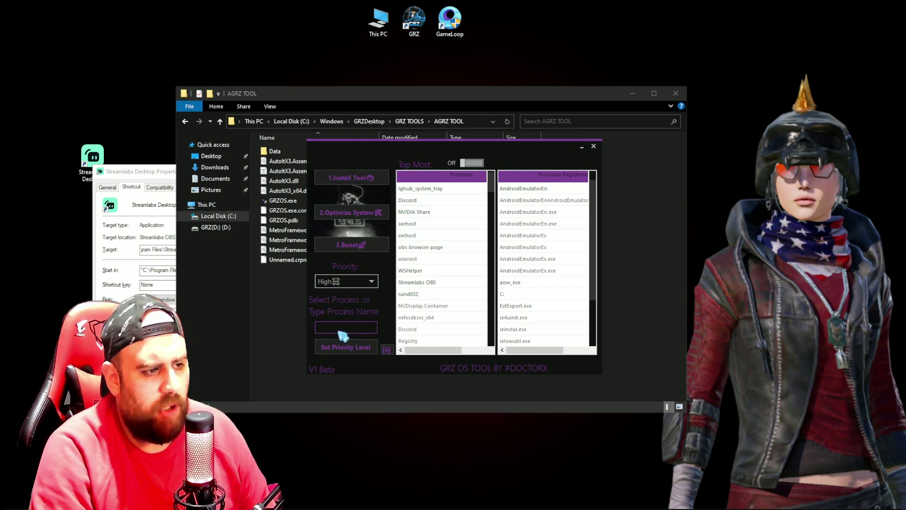
left_click(334, 327)
key("ctrl+v")
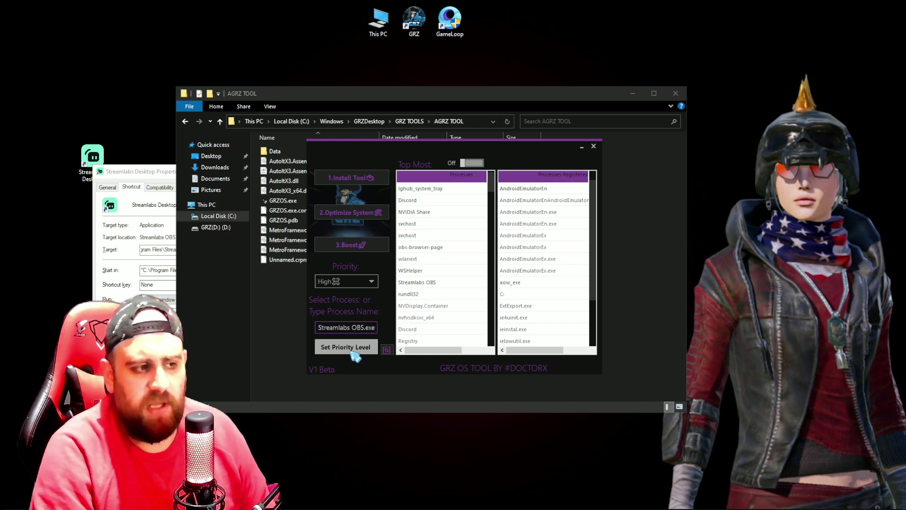
- Clear the entered process name completely
key("BackSpace")
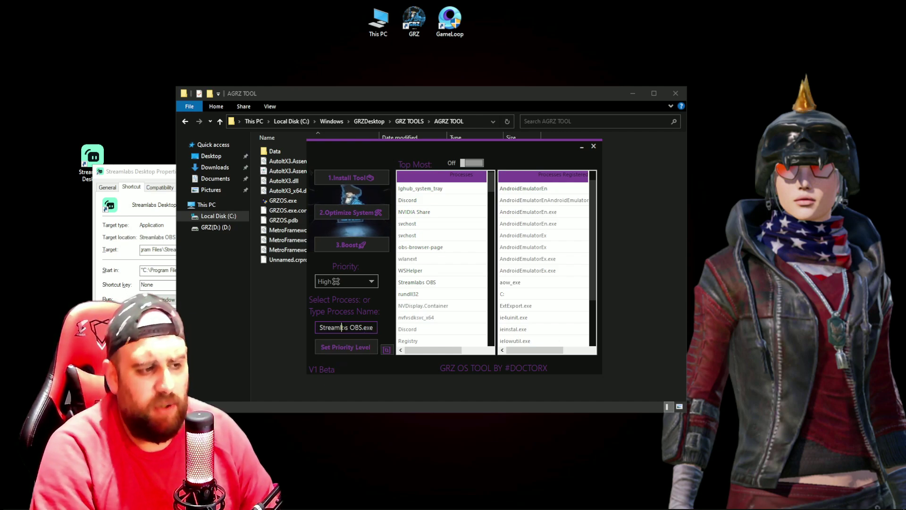
key("shift+Home")
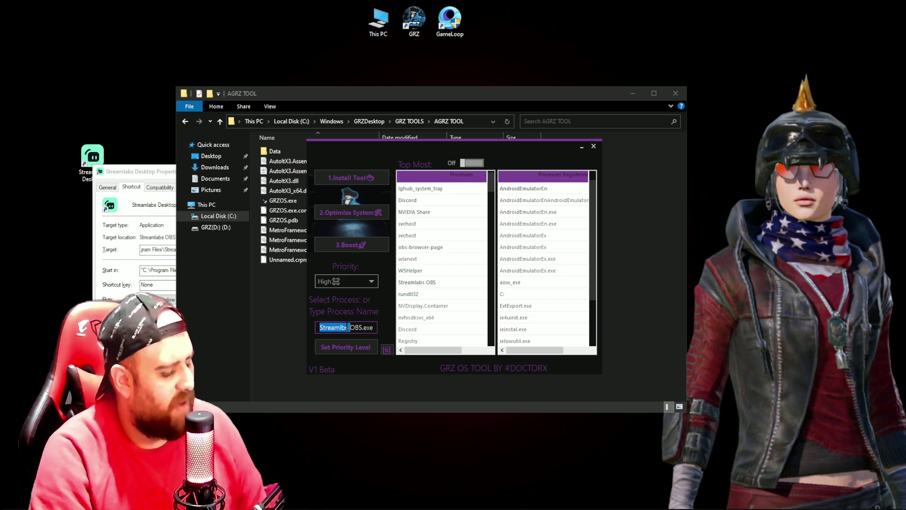
key("ctrl+a")
key("BackSpace")
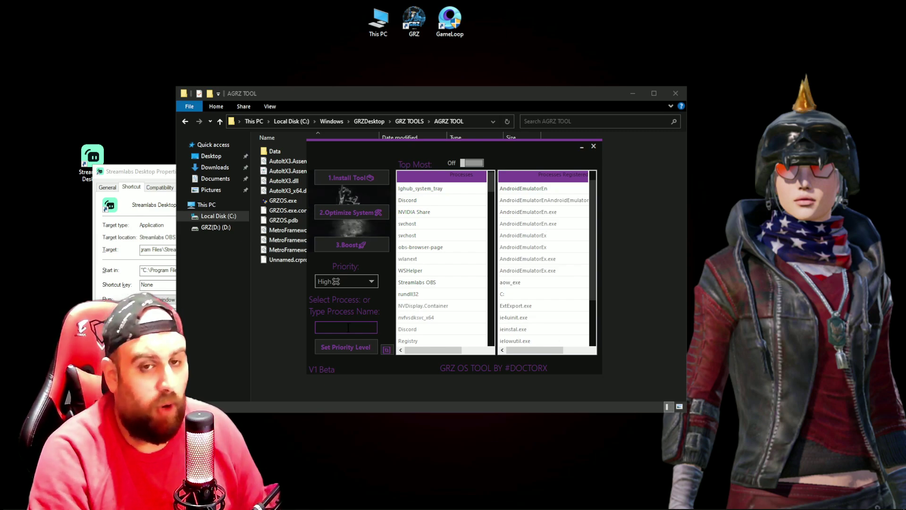
- Run the Boost function three times, dismissing each message, and close the GRZ OS tool
left_click(354, 245)
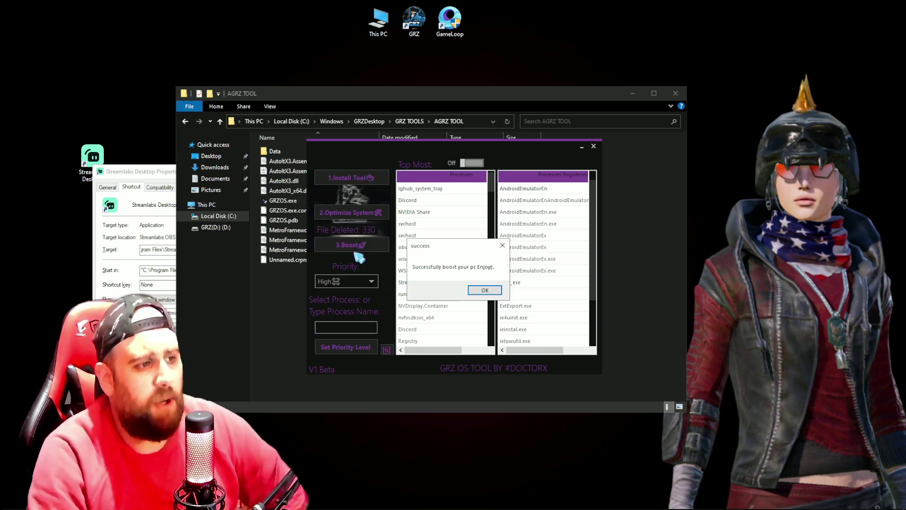
left_click(485, 290)
left_click(355, 247)
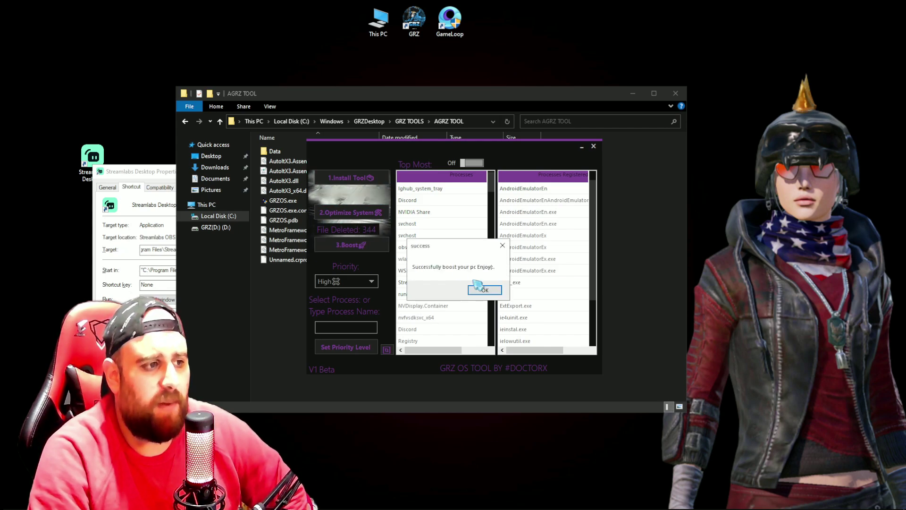
left_click(485, 289)
left_click(355, 245)
left_click(485, 289)
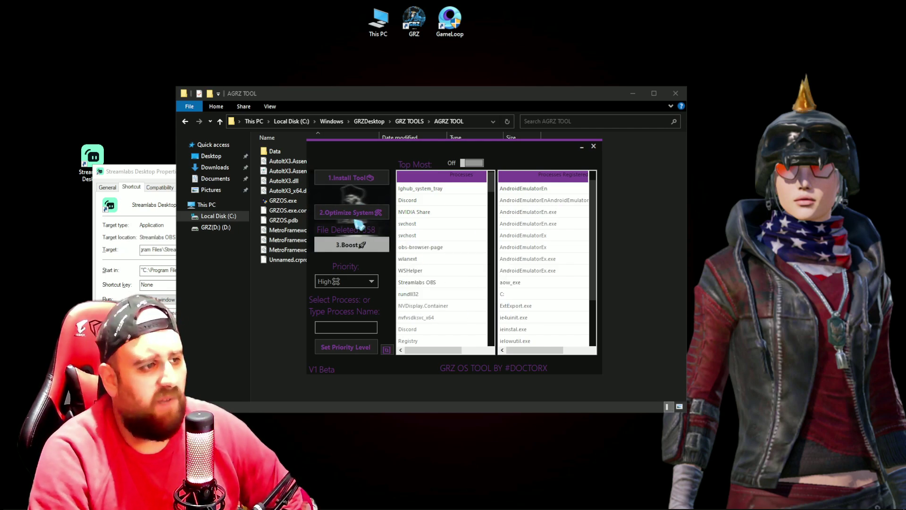
left_click(594, 146)
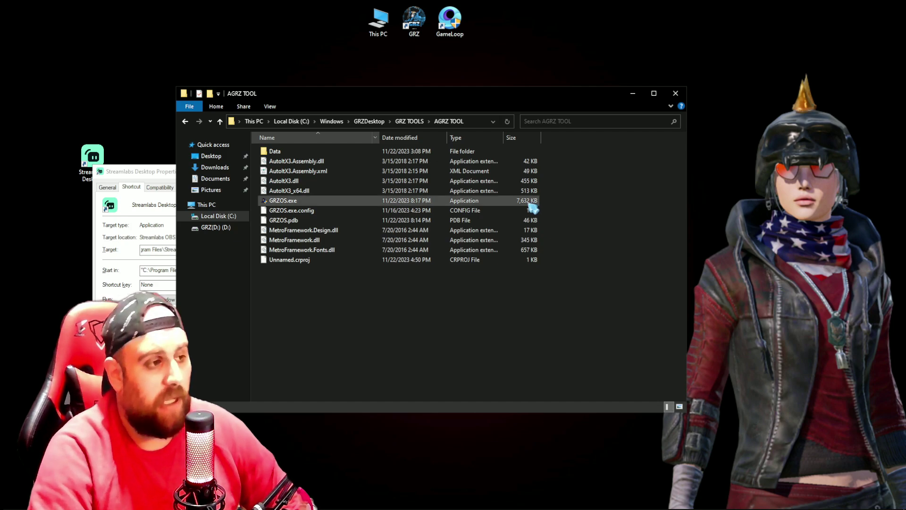
- Look into the processor performance folder (التحكم في اداء المعالج) inside GRZ TOOLS and return to GRZ TOOLS
left_click(219, 121)
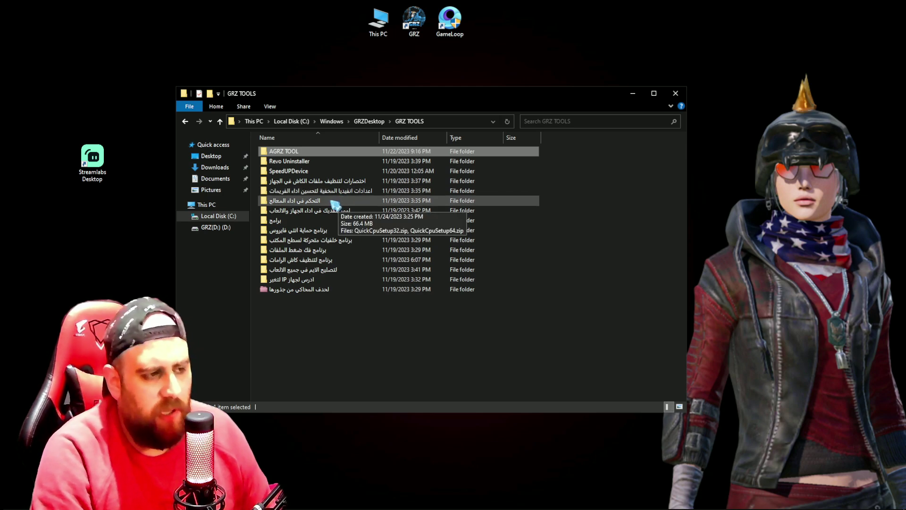
double_click(320, 204)
left_click(220, 121)
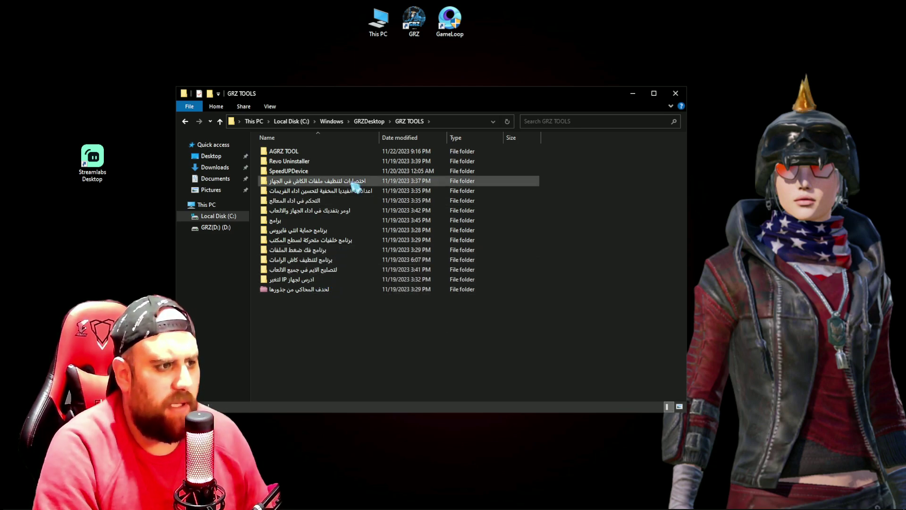
- Check the Temp folder through 1 Delete Temp Files in the cache-cleaning shortcuts folder, and return to those shortcuts
double_click(321, 184)
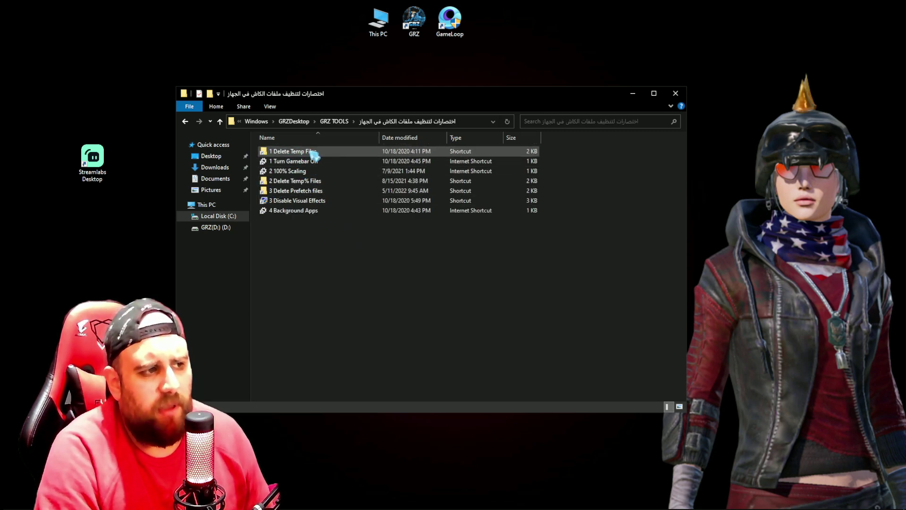
double_click(332, 155)
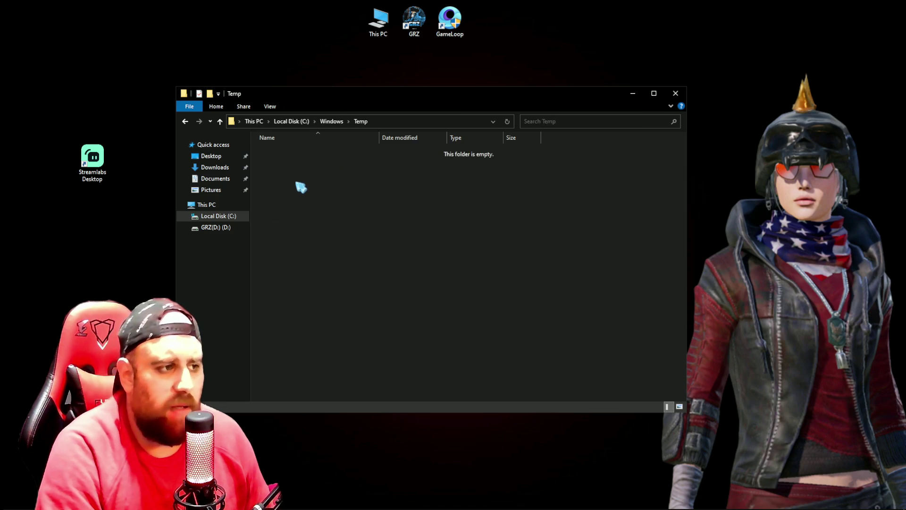
left_click(220, 121)
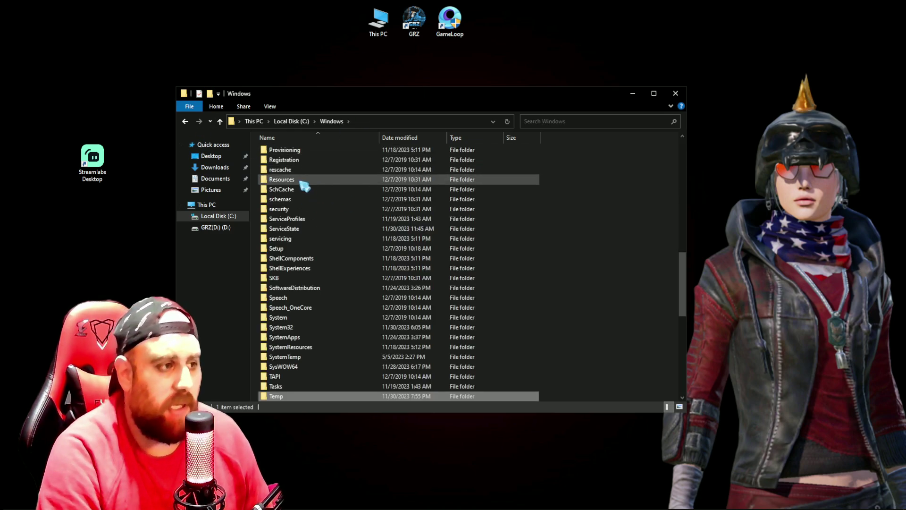
left_click(185, 122)
left_click(220, 121)
left_click(185, 121)
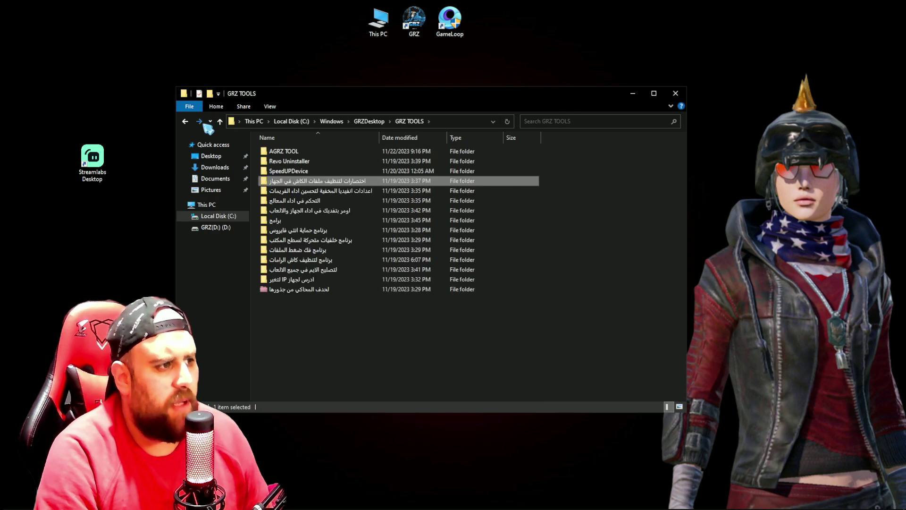
left_click(186, 121)
left_click(369, 220)
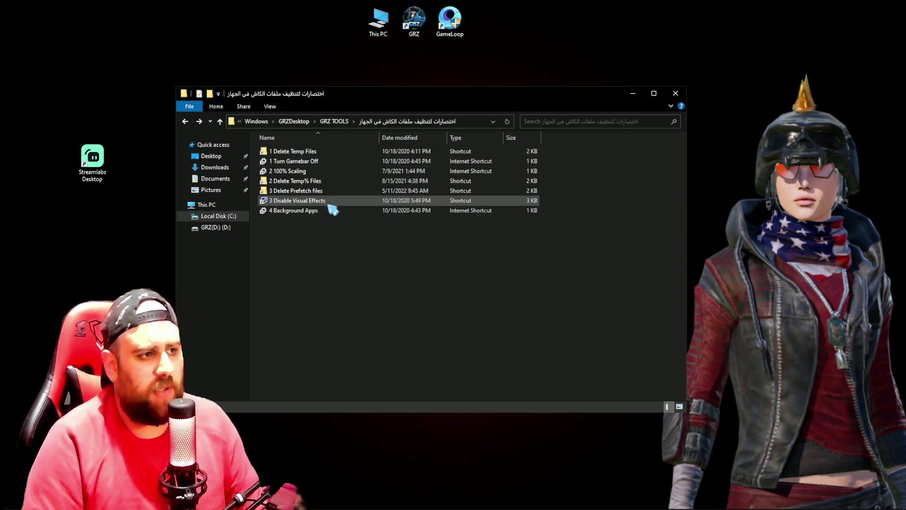
- Open 3 Disable Visual Effects, apply Adjust for best performance, and close Performance Options
left_click(306, 202)
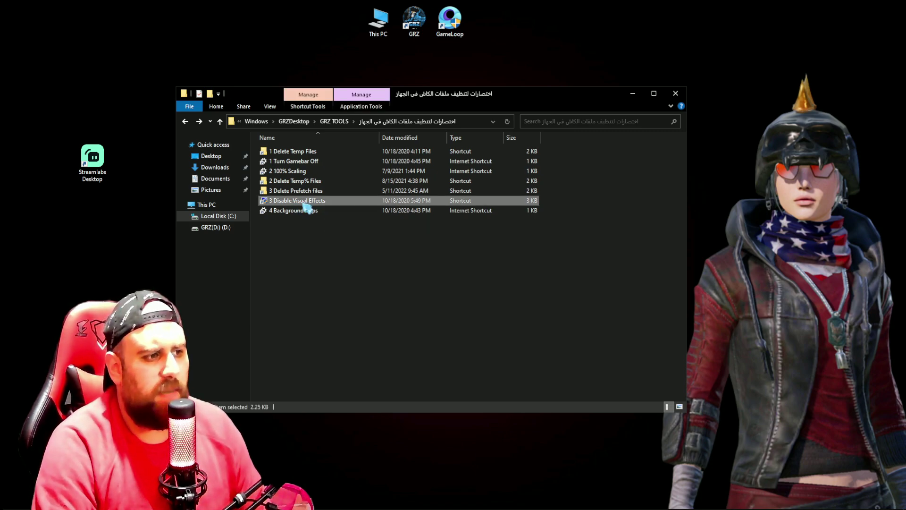
left_click_drag(403, 137, 350, 117)
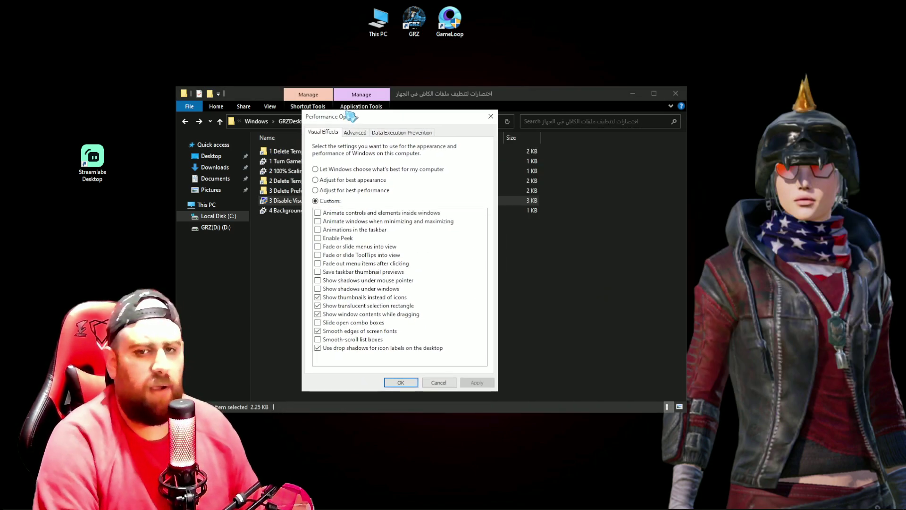
left_click(336, 191)
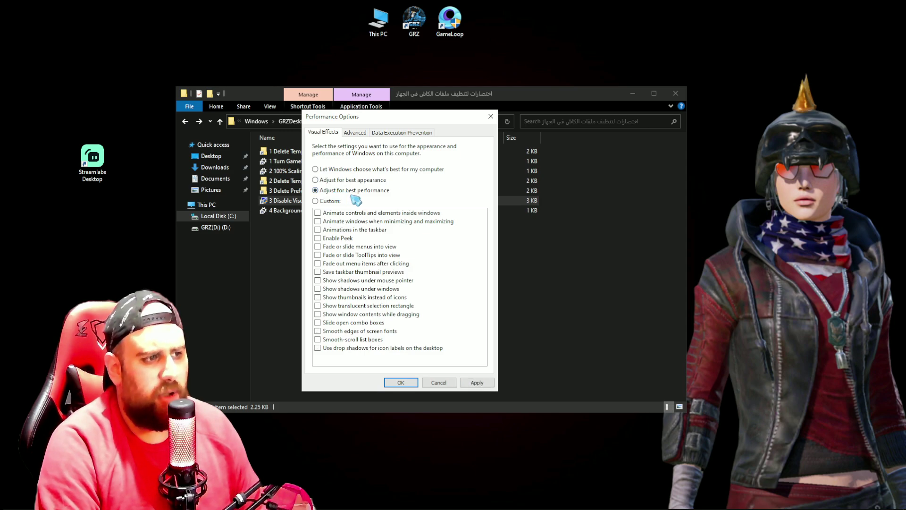
left_click(477, 382)
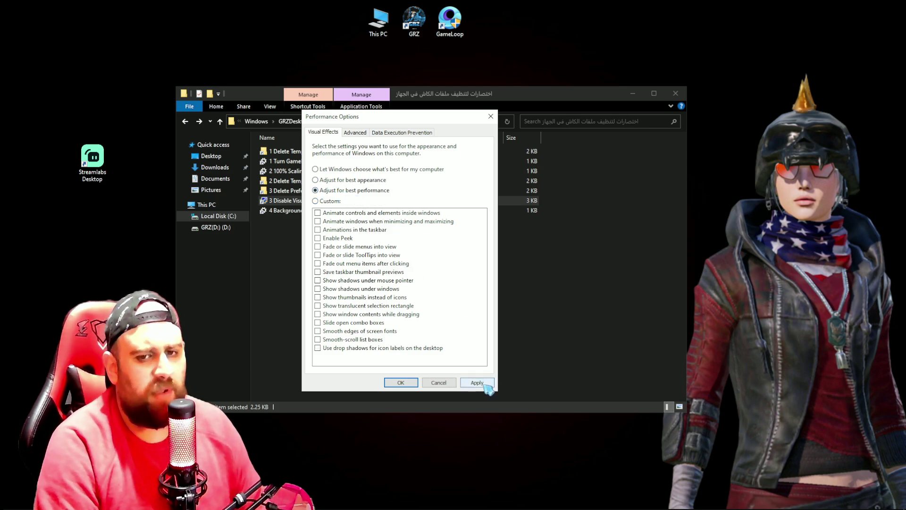
left_click(491, 116)
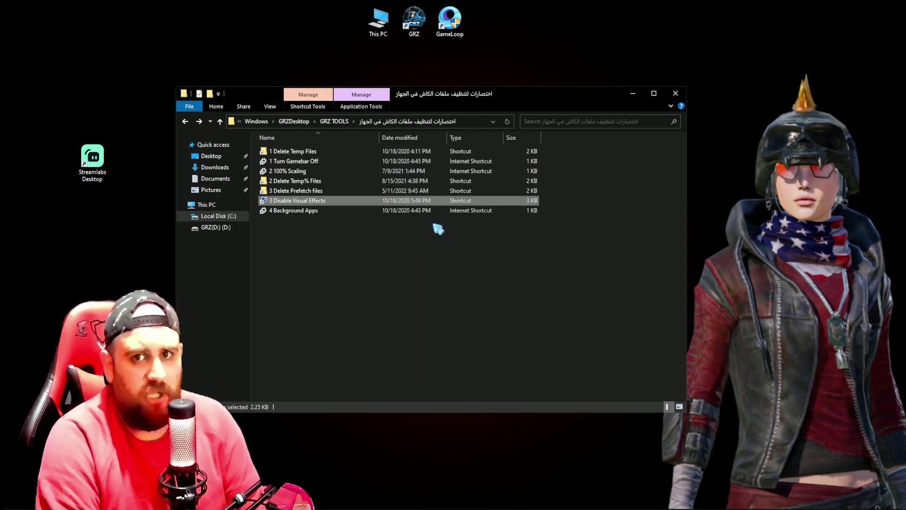
left_click(413, 280)
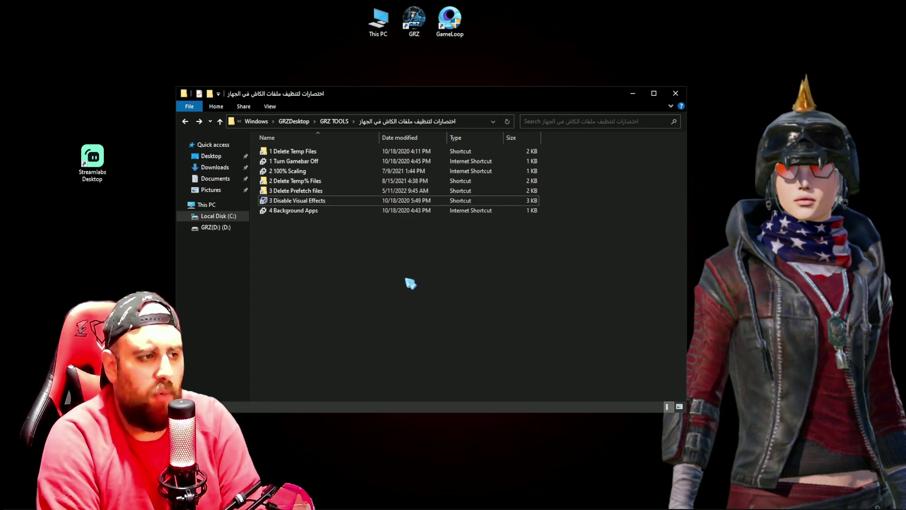
- Create a desktop shortcut for 3 Disable Visual Effects and place it beside the This PC icon
right_click(295, 202)
mouse_move(397, 345)
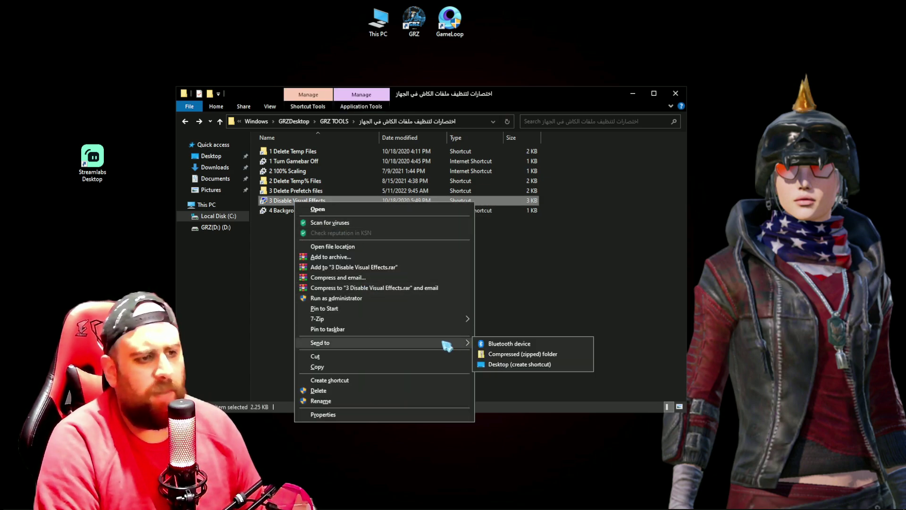
left_click(502, 367)
left_click_drag(20, 19, 307, 23)
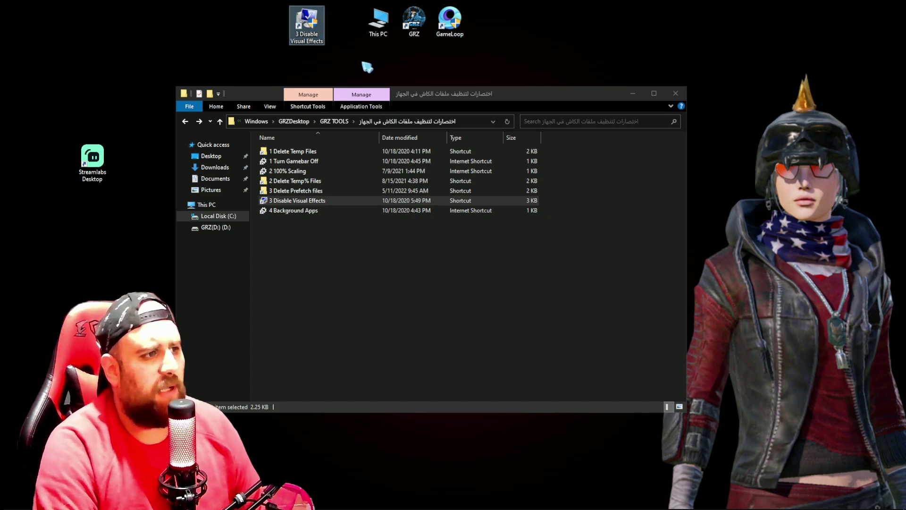
mouse_move(361, 60)
left_mouse_down()
mouse_move(317, 37)
mouse_move(346, 37)
left_mouse_up()
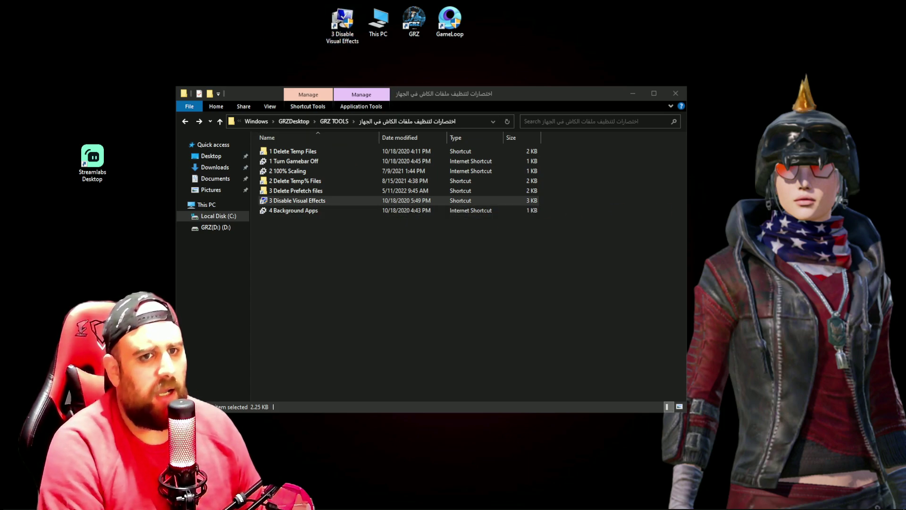
- Reopen Performance Options, select Adjust for best performance, and close the dialog and the folder window
key("Return")
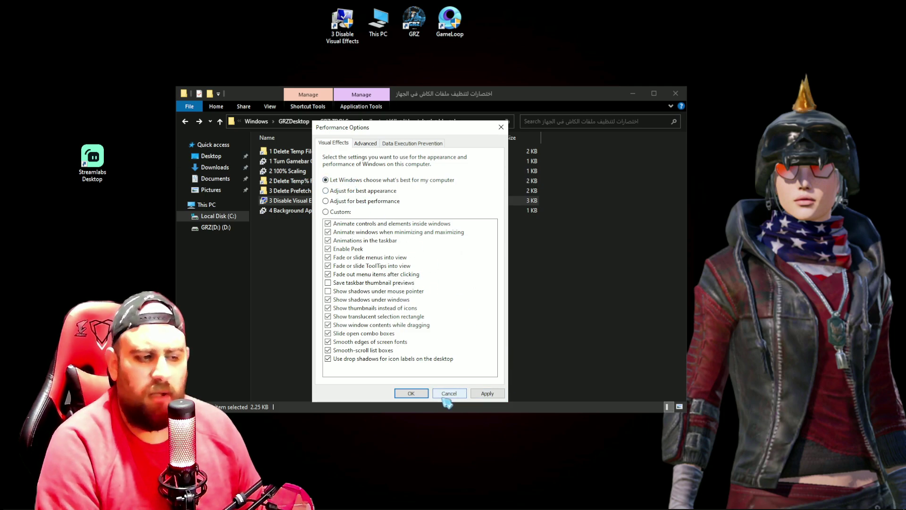
left_click(353, 202)
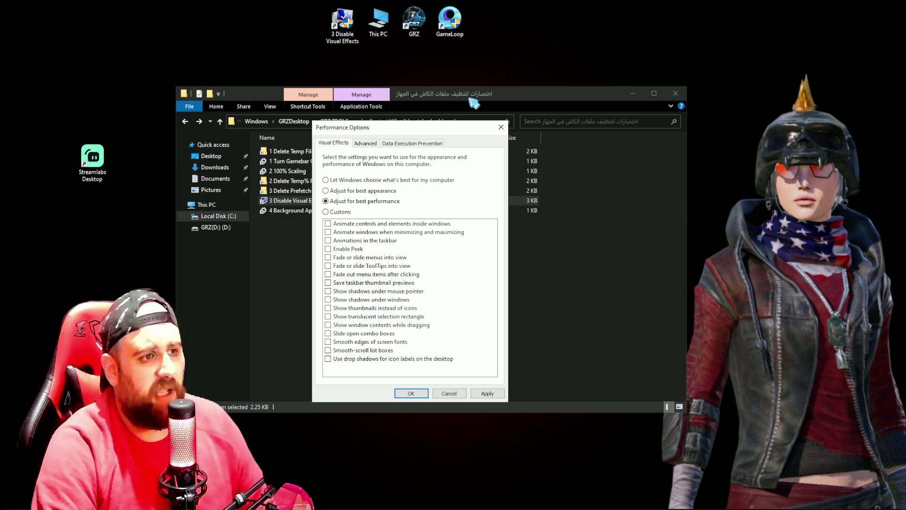
left_click(500, 127)
left_click(676, 93)
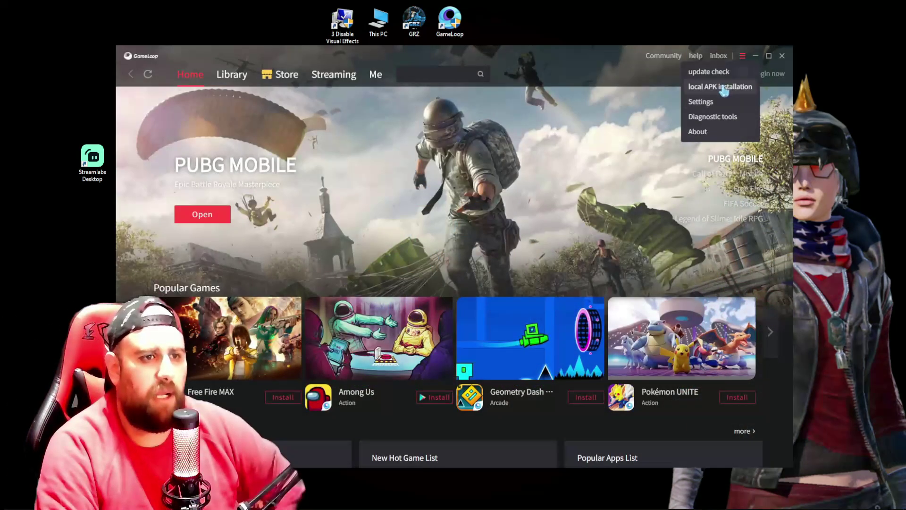
- In GameLoop's engine settings, choose auto screen rendering and turn off discrete graphics card priority and forced global rendering cache
left_click(704, 101)
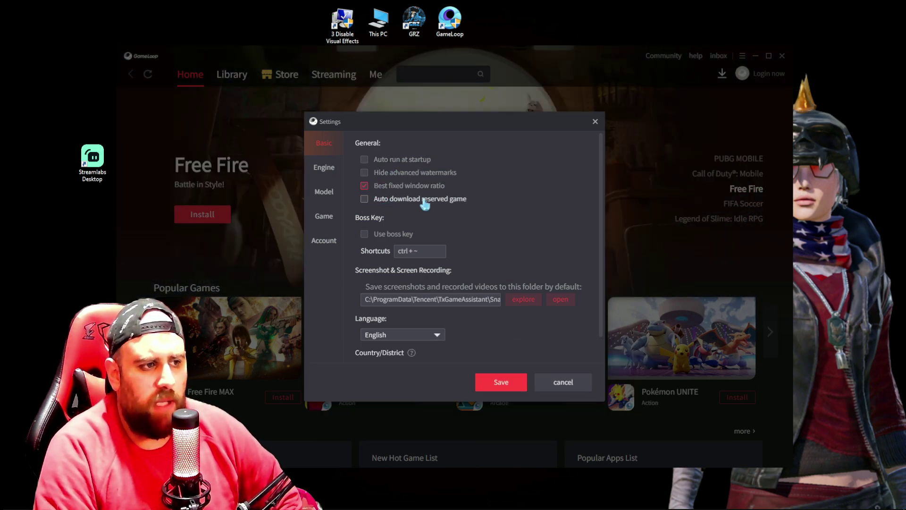
left_click(324, 169)
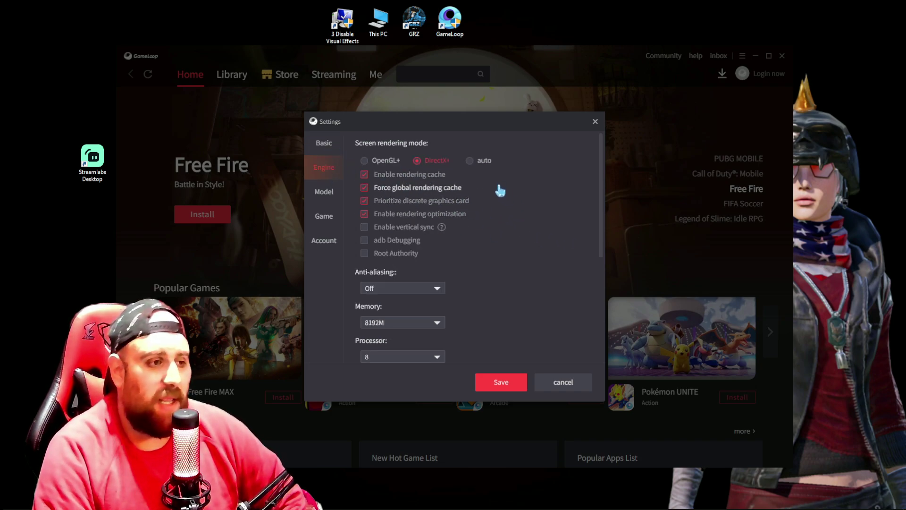
left_click(483, 161)
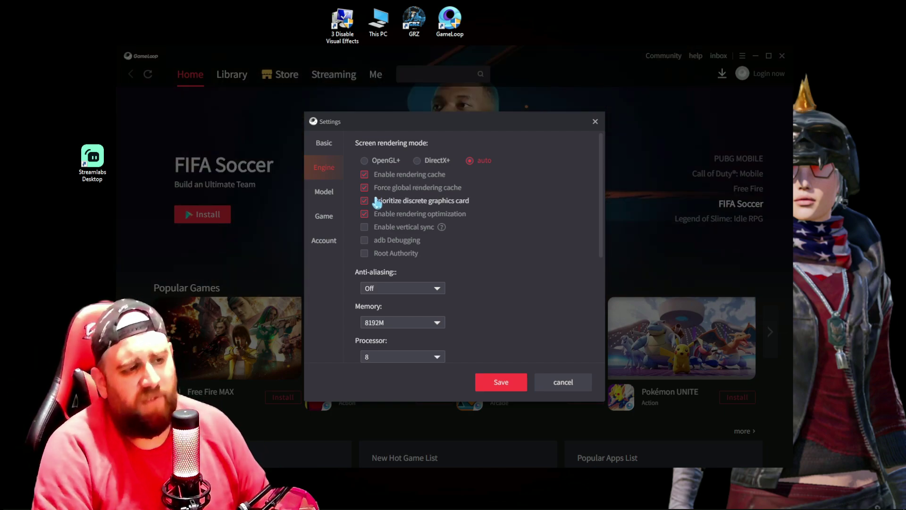
left_click(390, 201)
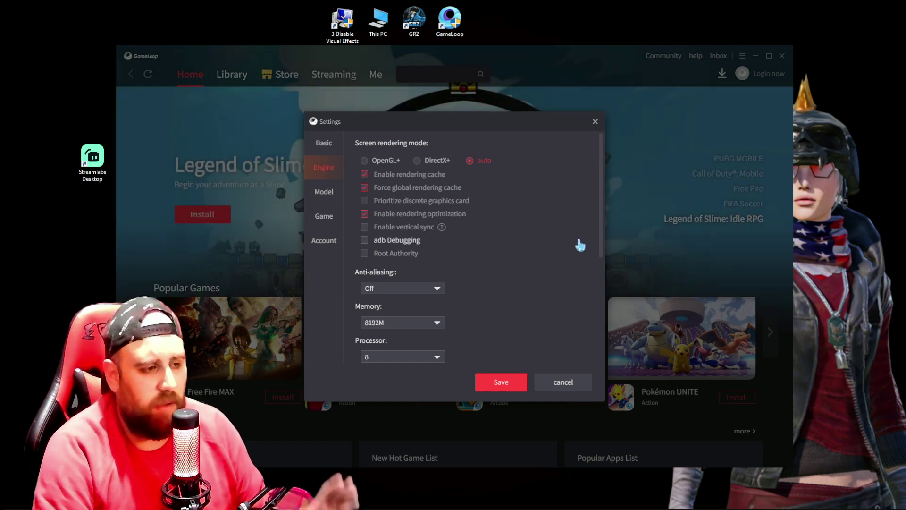
left_click(395, 191)
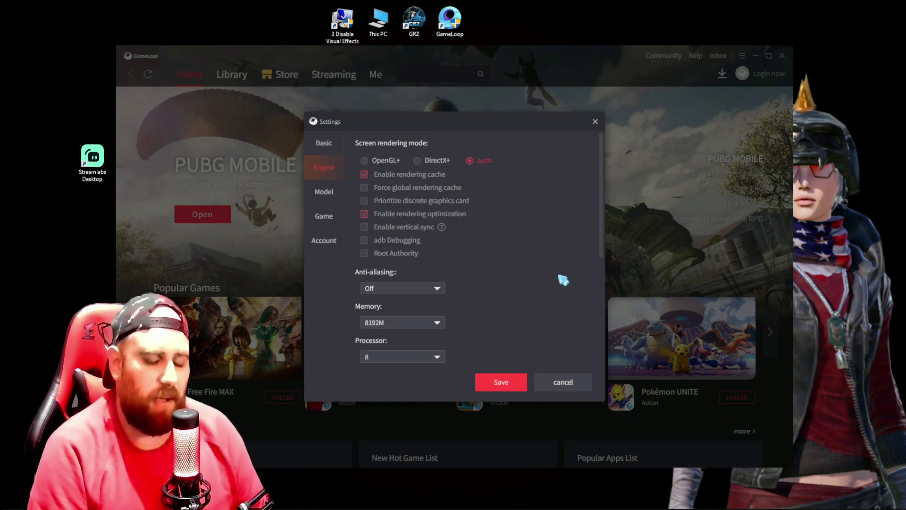
- Review the available memory options and the other rendering choices in the engine settings
scroll(563, 280, "down", 1)
left_click(426, 276)
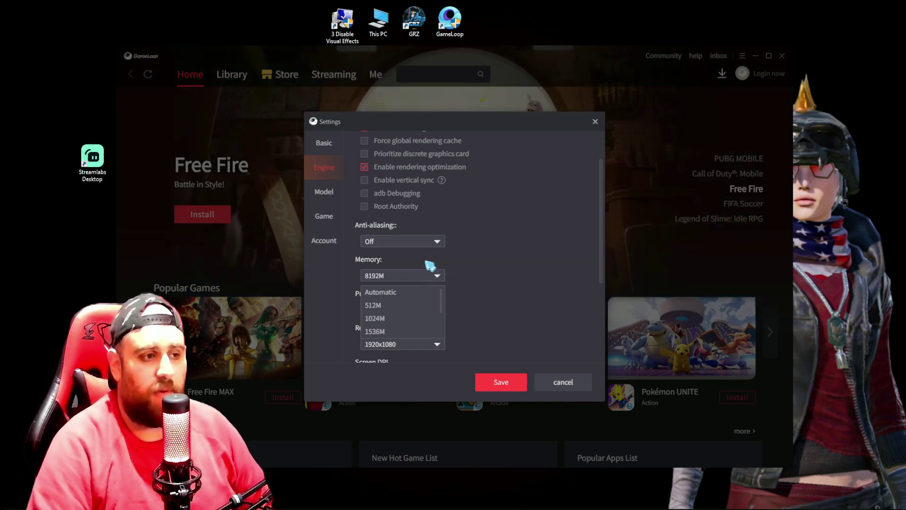
left_click(427, 263)
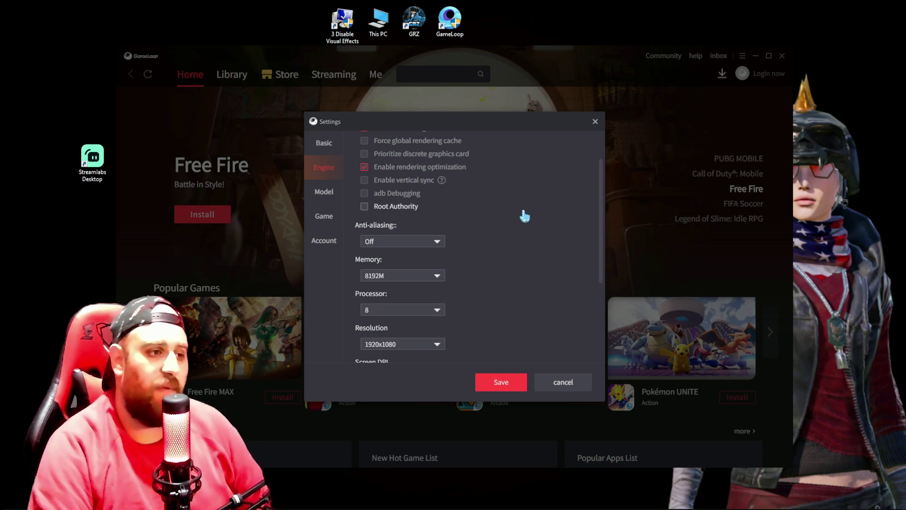
scroll(434, 174, "up", 2)
scroll(547, 243, "down", 2)
scroll(498, 279, "down", 2)
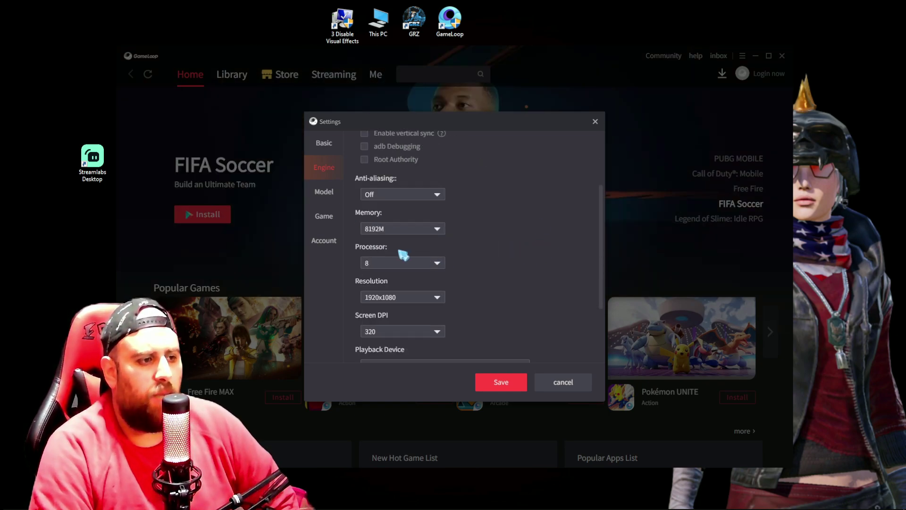
- Look at the processor options, check the CPU's core count in Task Manager's performance view, and close Task Manager
left_click(401, 262)
left_click(394, 263)
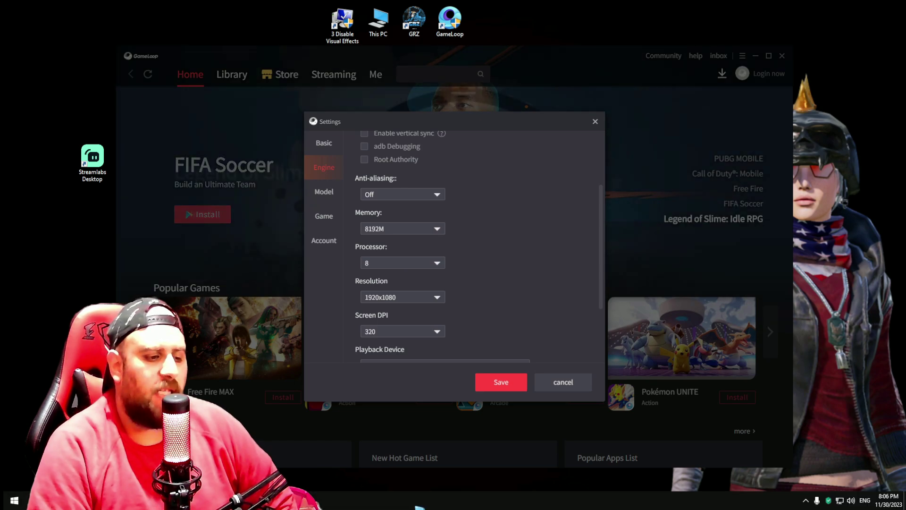
right_click(416, 500)
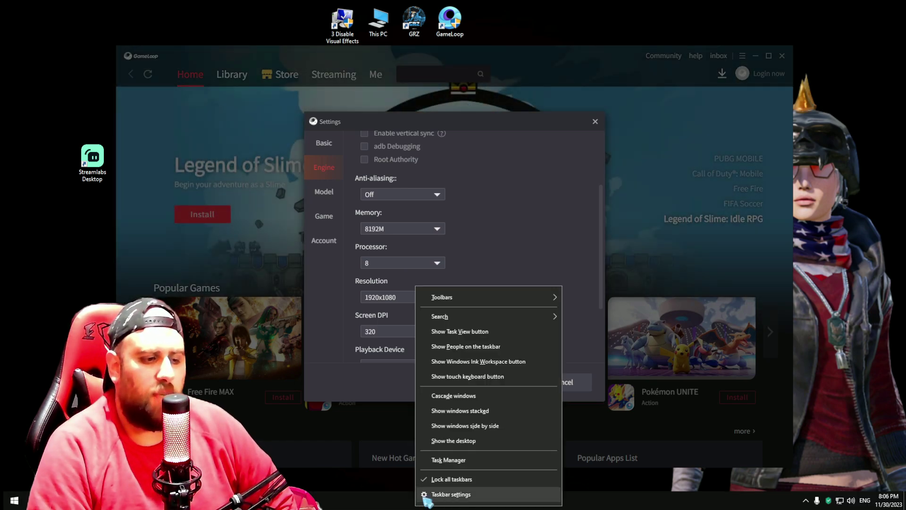
left_click(451, 460)
left_click(320, 121)
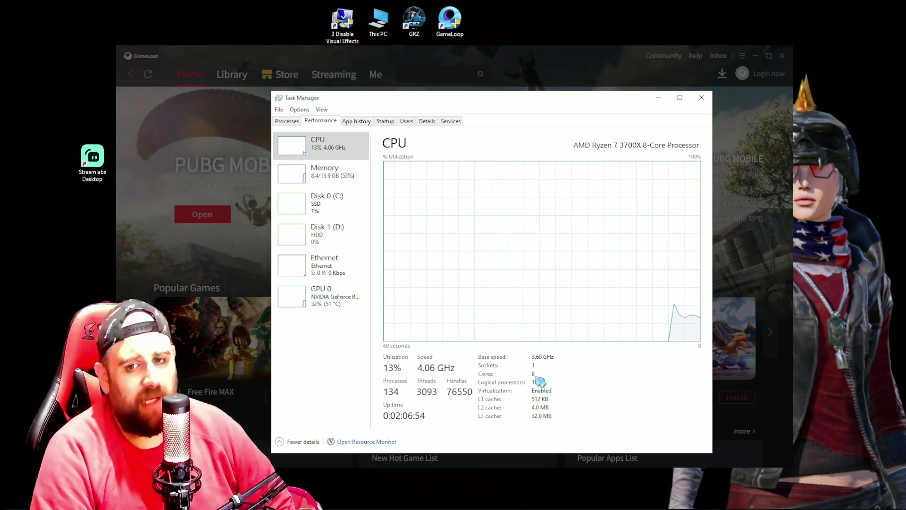
left_click(701, 98)
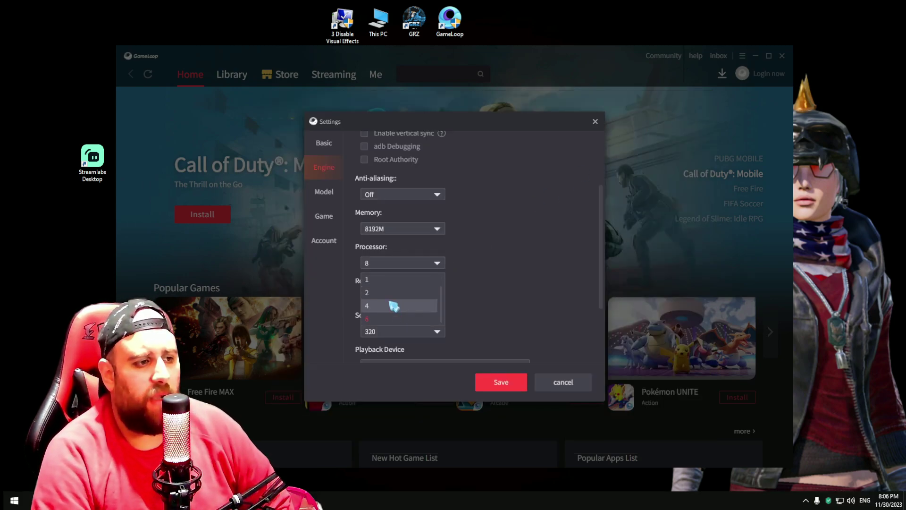
- Set the engine's processor count to 4
left_click(396, 309)
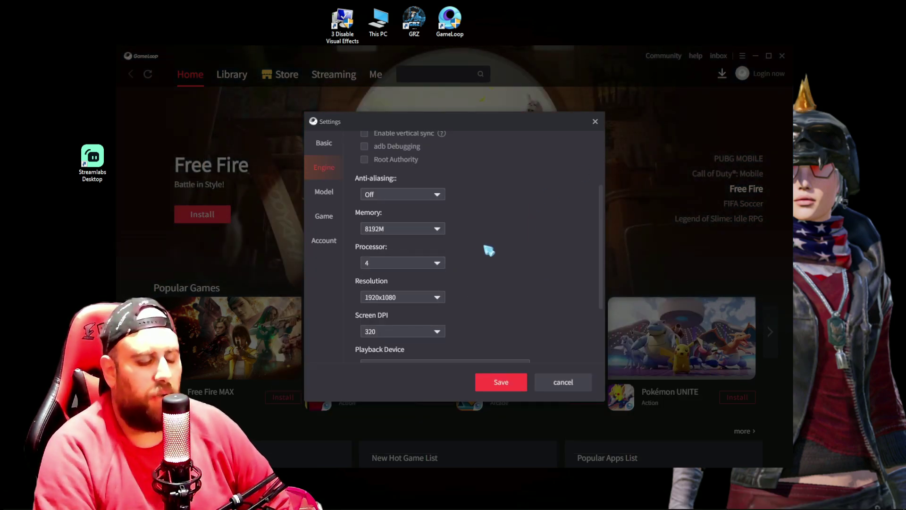
left_click(423, 264)
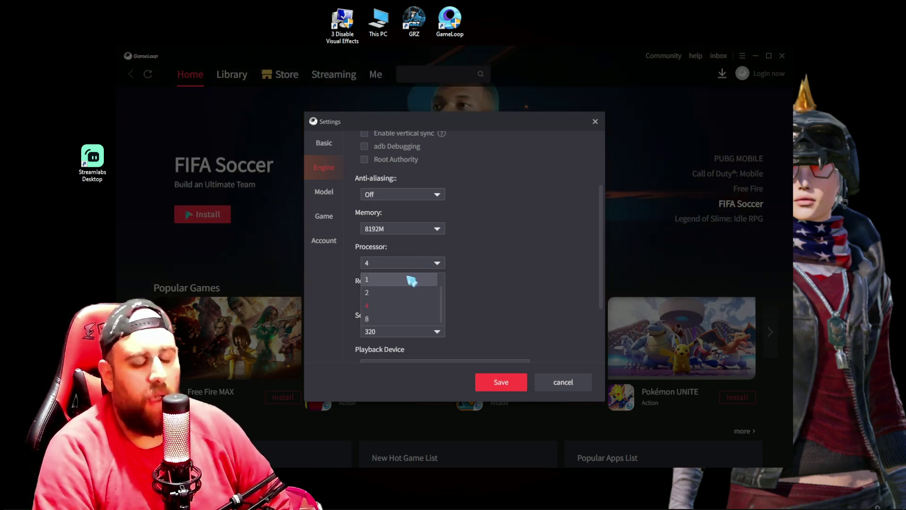
left_click(422, 268)
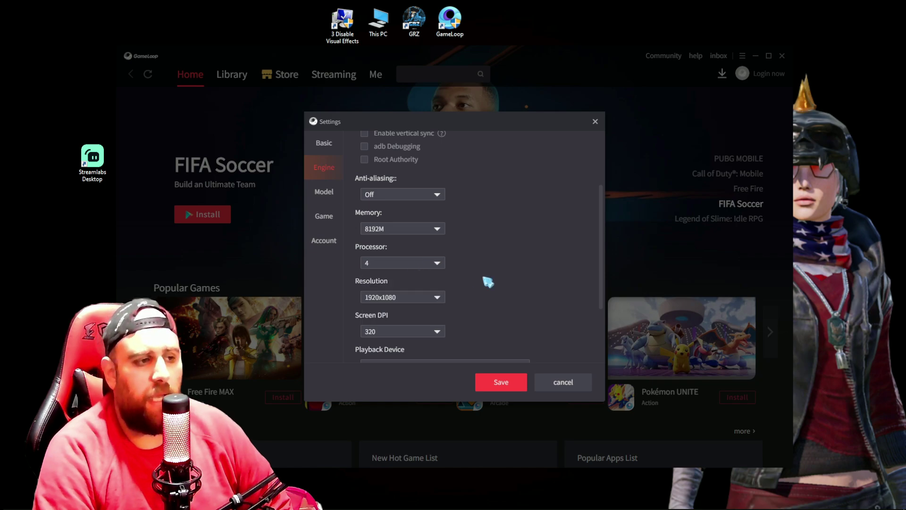
- Look through the resolution options without changing them and set the screen DPI to 120
left_click(417, 298)
left_click(409, 299)
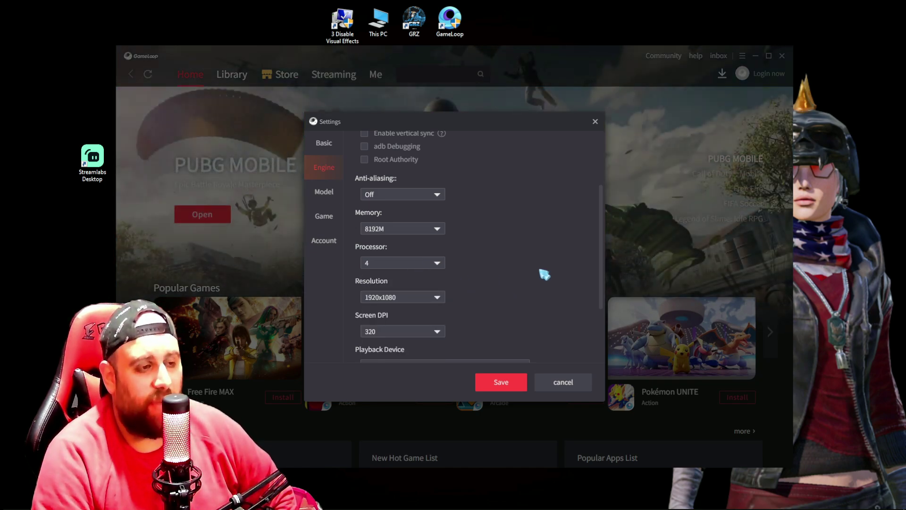
scroll(488, 282, "down", 1)
left_click(375, 284)
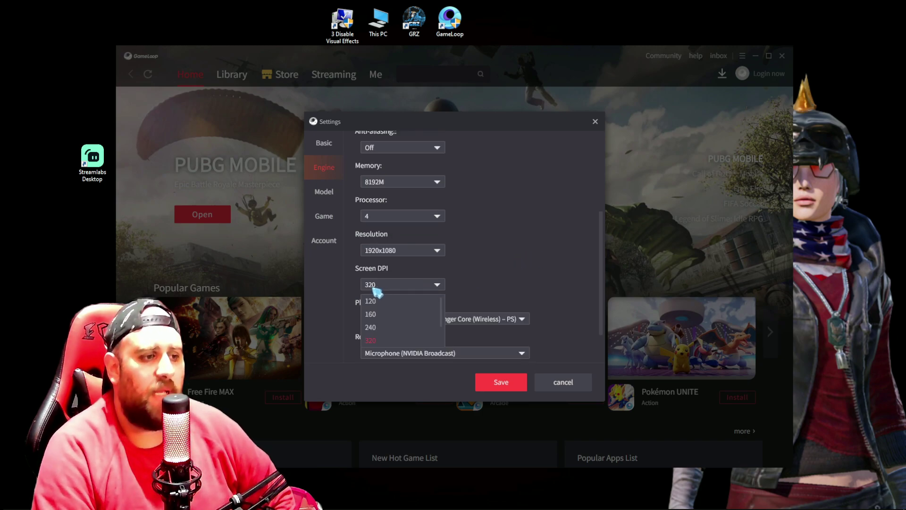
left_click(381, 301)
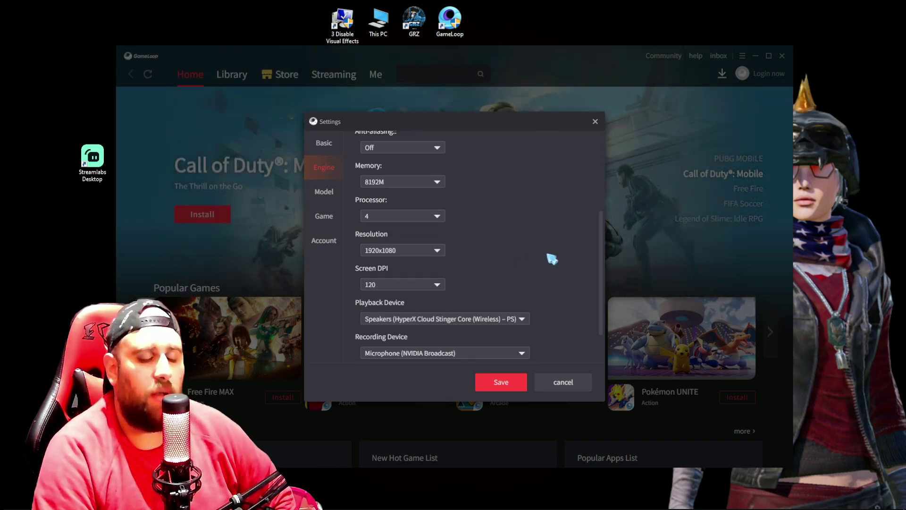
- Select Asus ROG 2 as the custom mobile phone model
scroll(519, 215, "down", 1)
left_click(325, 195)
left_click(391, 176)
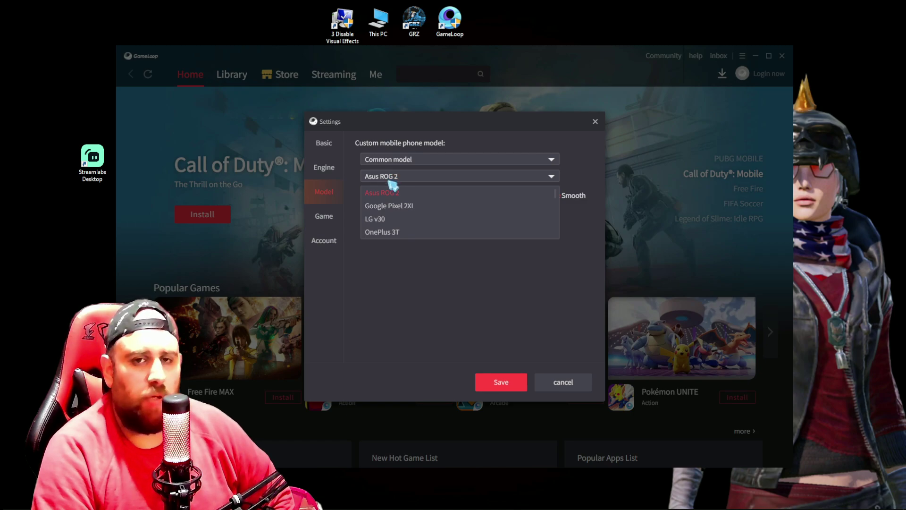
left_click(373, 188)
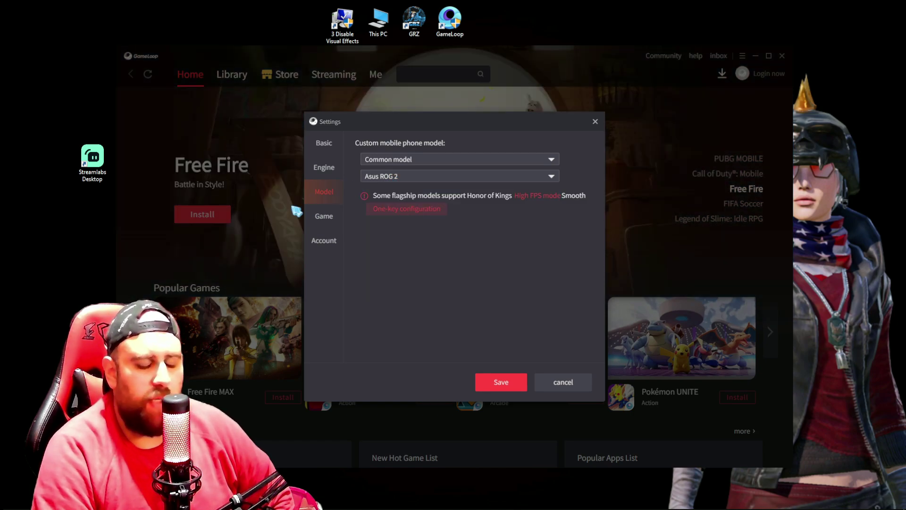
- Set the PUBG MOBILE frame rate to Default, return to the engine settings, and close Settings without saving
left_click(321, 217)
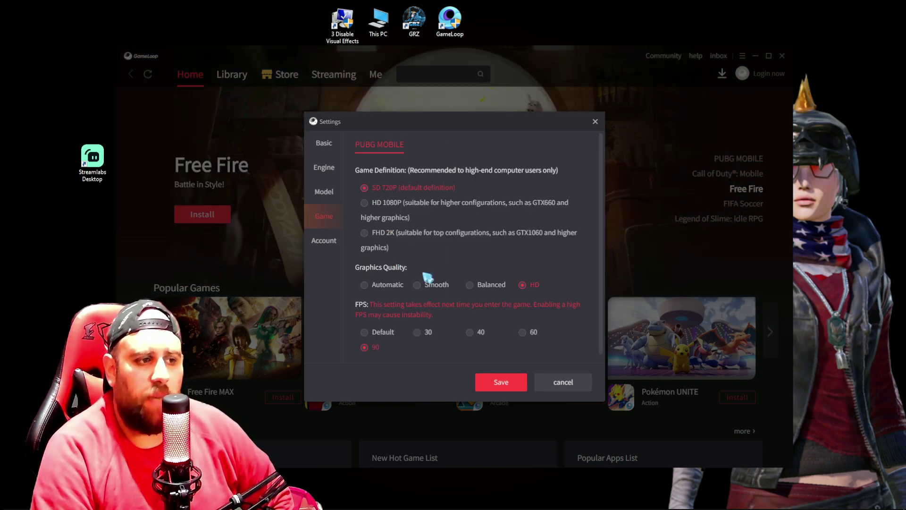
left_click(377, 332)
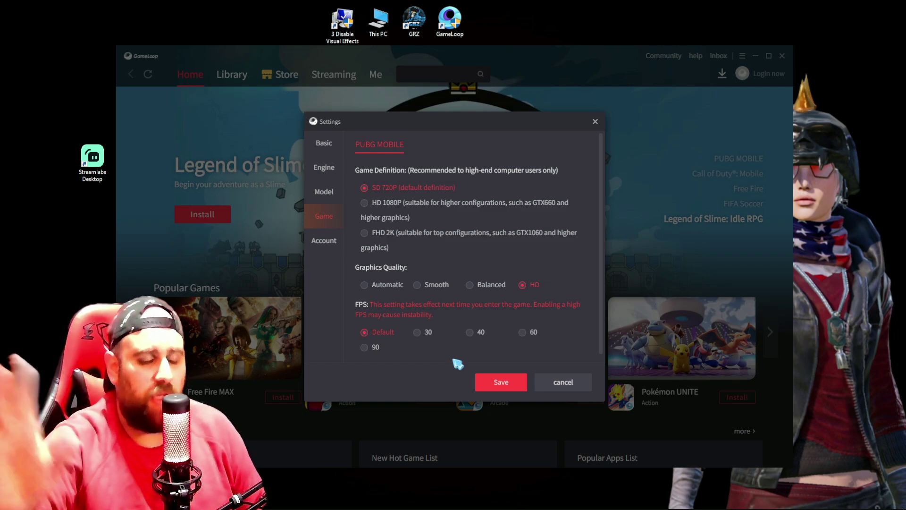
left_click(314, 168)
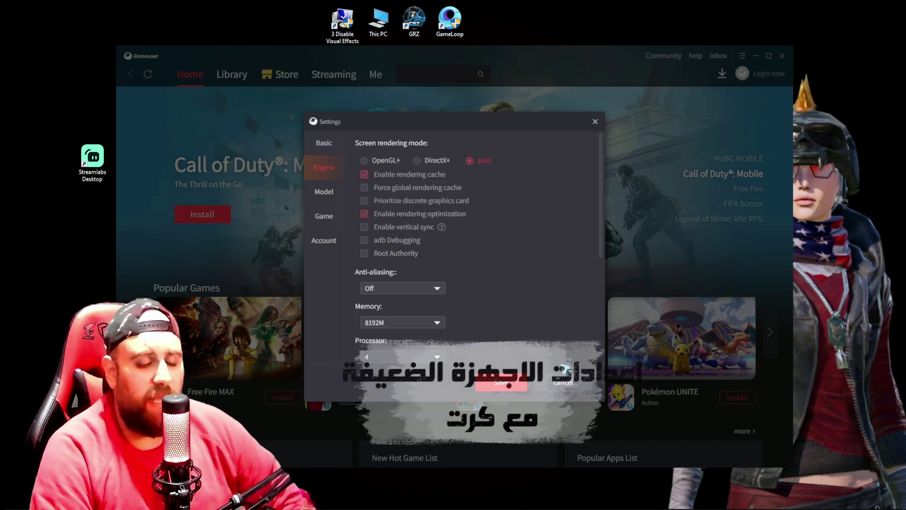
left_click(595, 121)
- Reopen the engine settings, keep DirectX+ rendering, and turn off forced global rendering cache and vertical sync
left_click(742, 56)
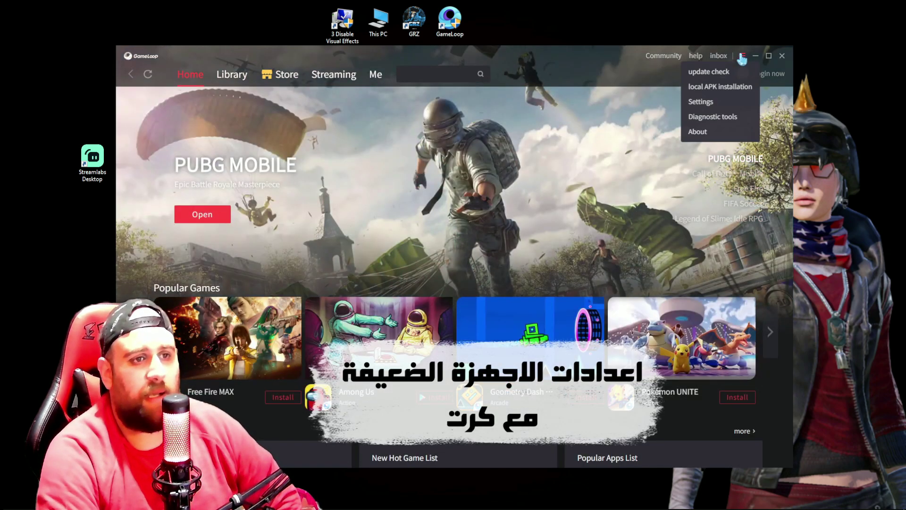
left_click(702, 101)
left_click(320, 167)
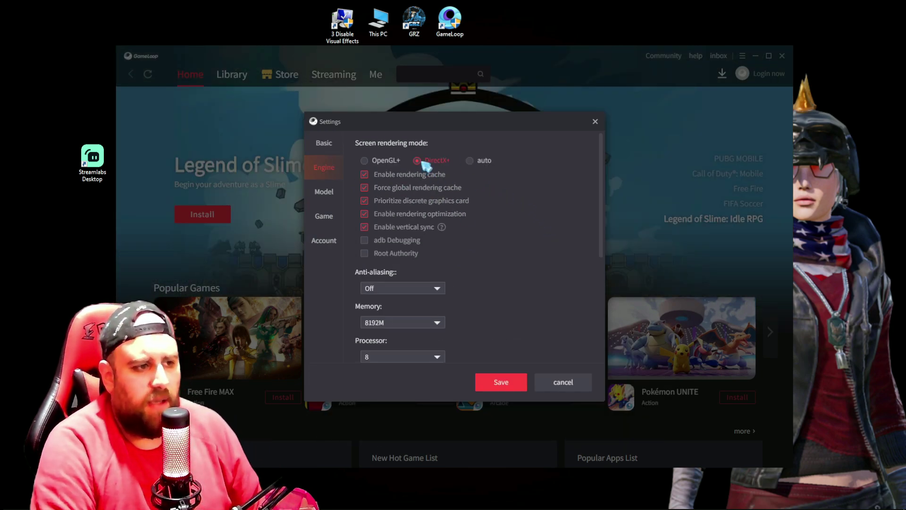
left_click(364, 213)
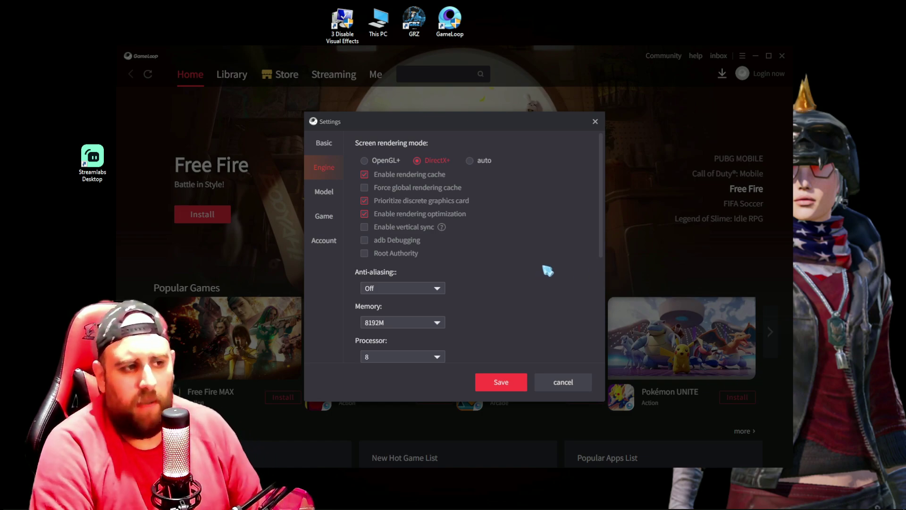
- Review the engine's memory options and set the memory to 4096M
scroll(548, 270, "down", 1)
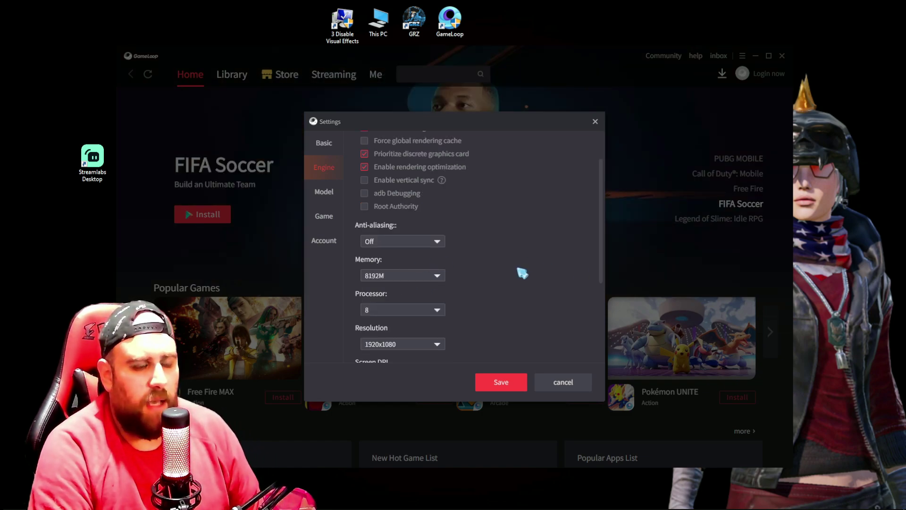
left_click(378, 279)
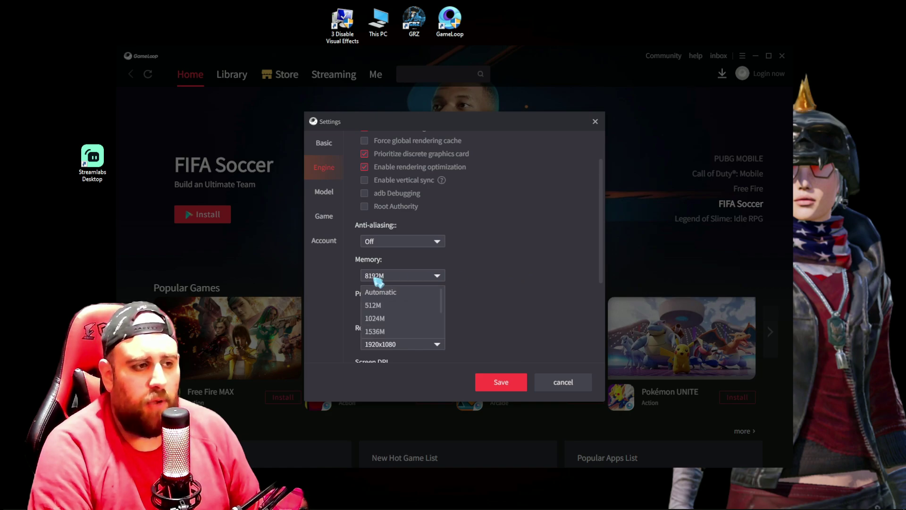
left_click(453, 280)
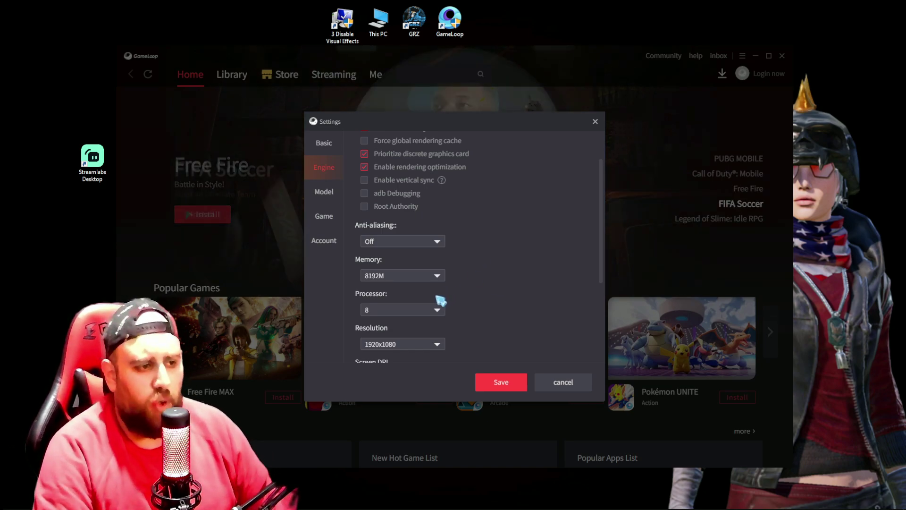
left_click(400, 277)
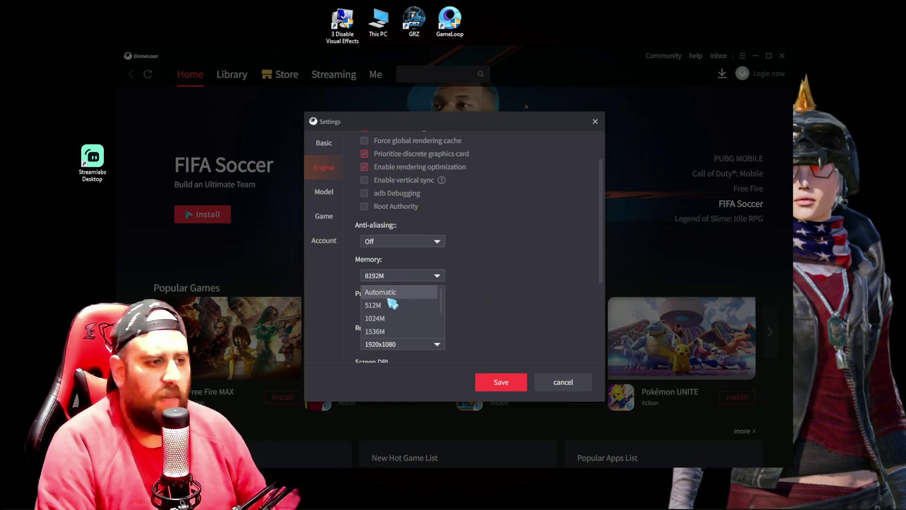
scroll(398, 314, "down", 2)
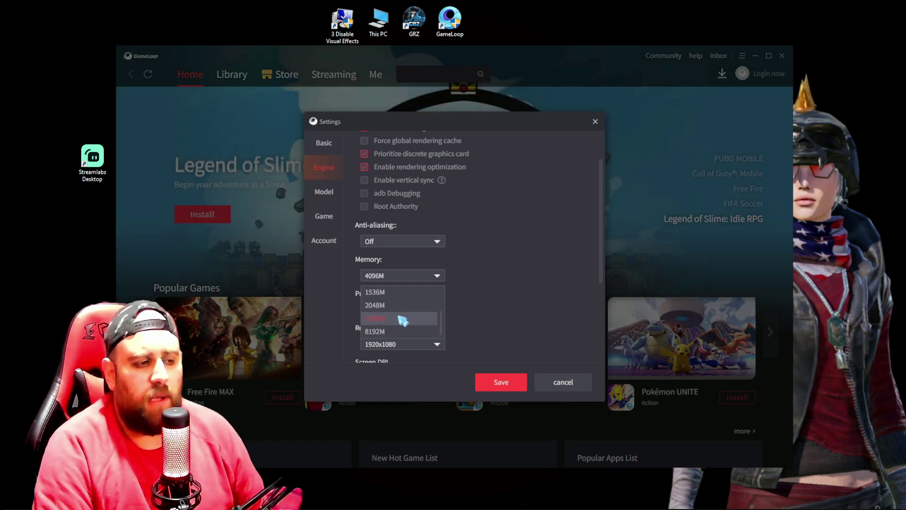
left_click(400, 318)
- Set the processor count to 4 alongside the 4096M memory setting
left_click(403, 310)
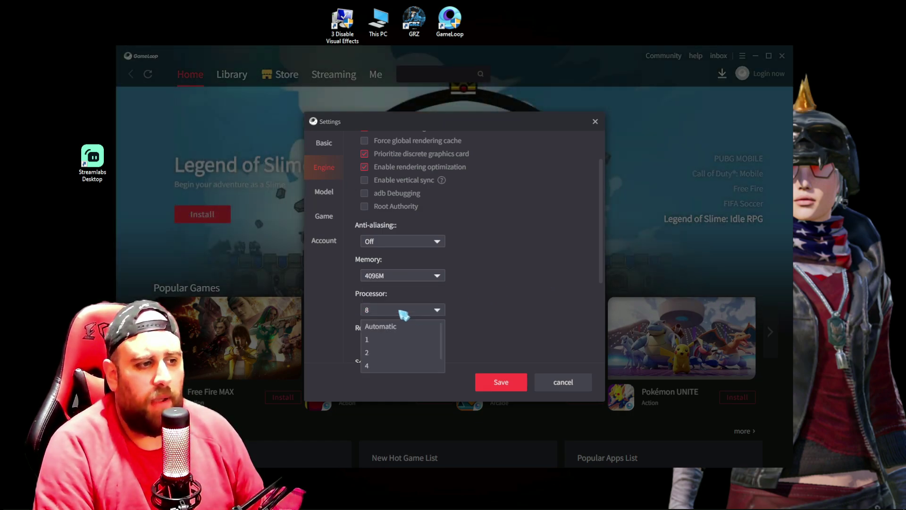
scroll(384, 354, "down", 1)
left_click(384, 354)
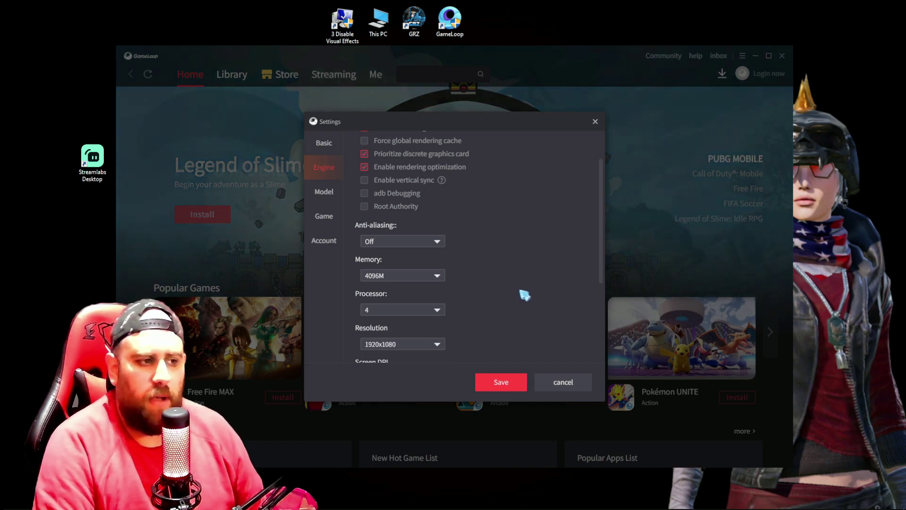
- Look through the resolution options, keep 1920x1080, and set the screen DPI to 240
scroll(523, 296, "down", 2)
left_click(409, 254)
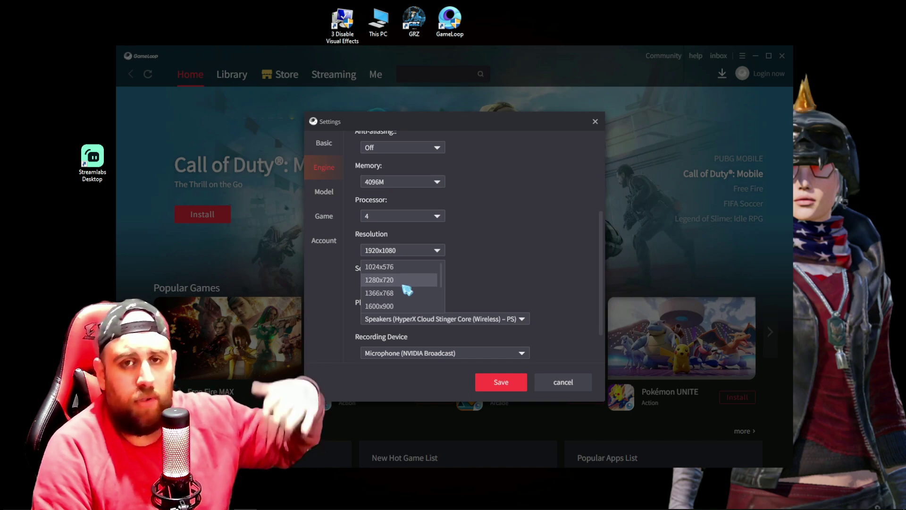
left_click(497, 277)
key("Up")
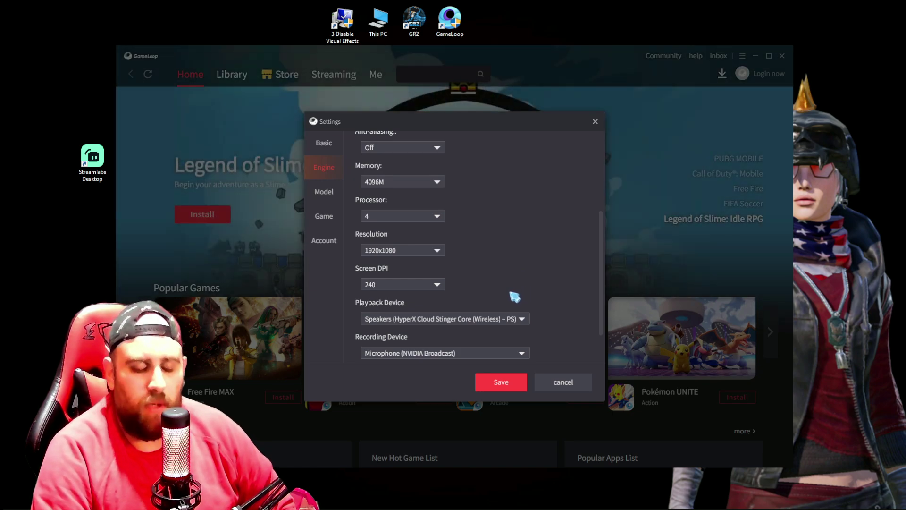
- Check the remaining engine options and the phone model list, keeping Common model with Asus ROG 2
scroll(524, 222, "down", 1)
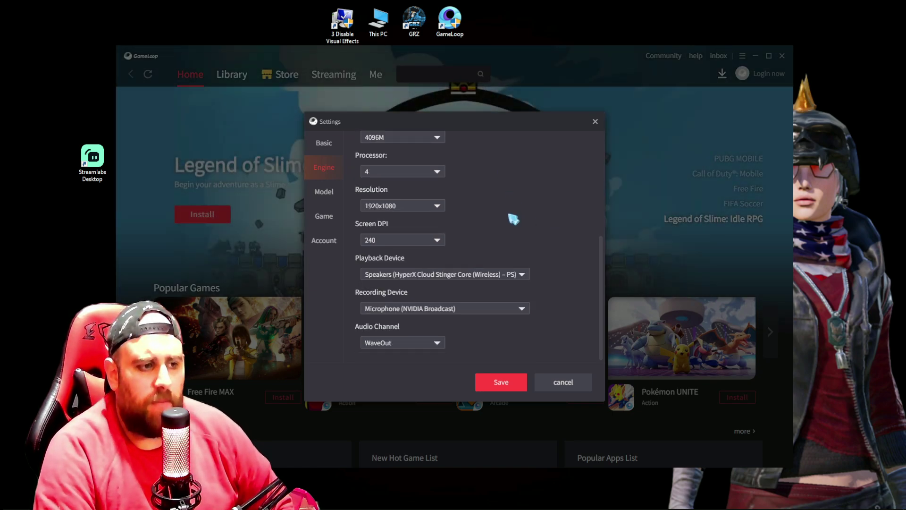
left_click(324, 196)
left_click(387, 177)
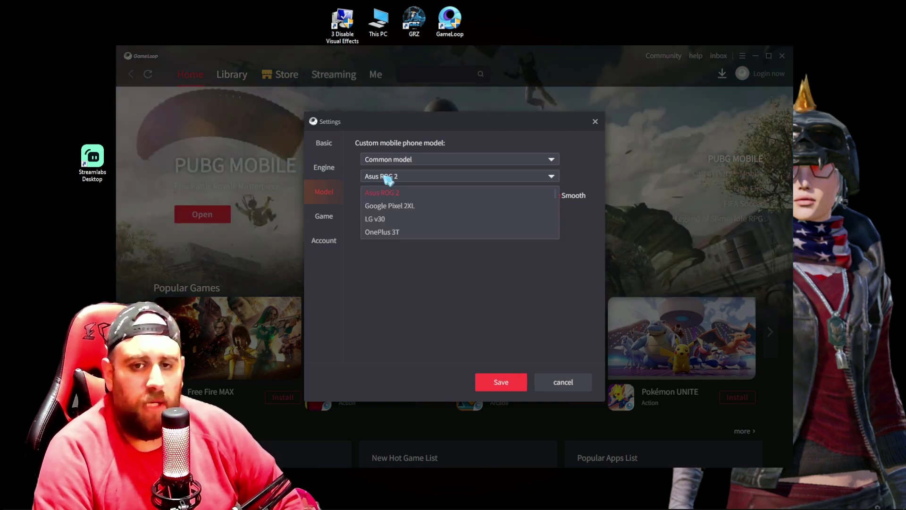
left_click(387, 178)
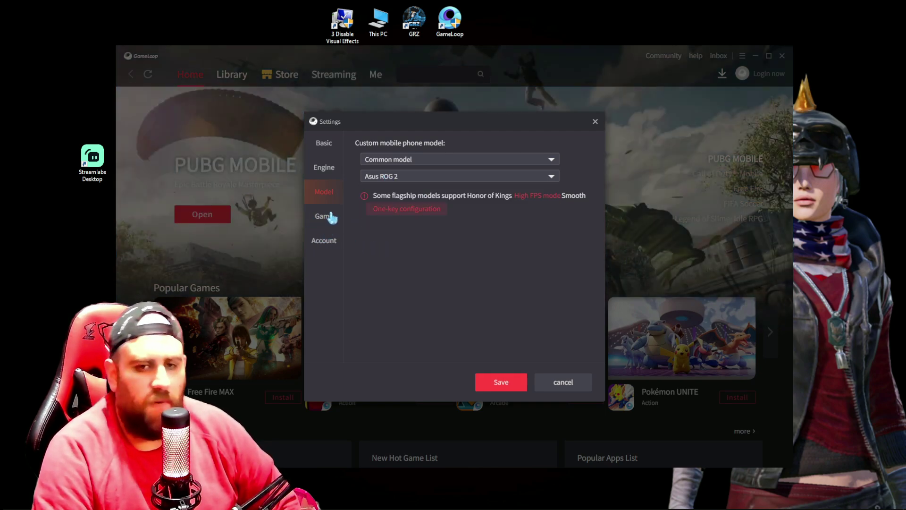
- Set PUBG MOBILE's game definition to HD 1080P and its FPS to Default
left_click(318, 217)
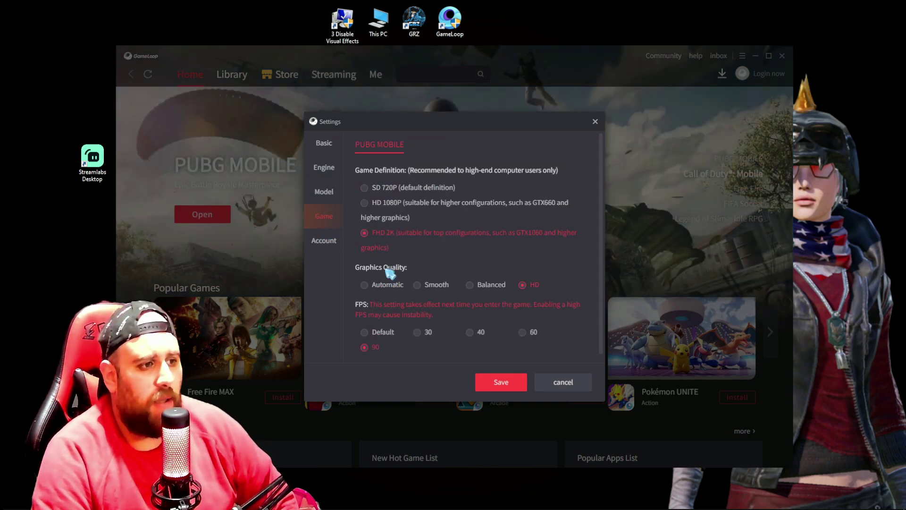
left_click(372, 211)
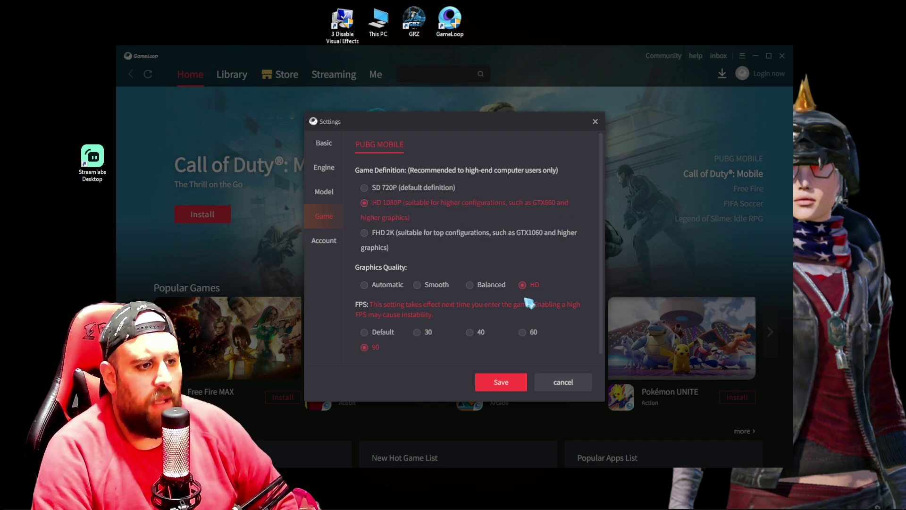
left_click(370, 334)
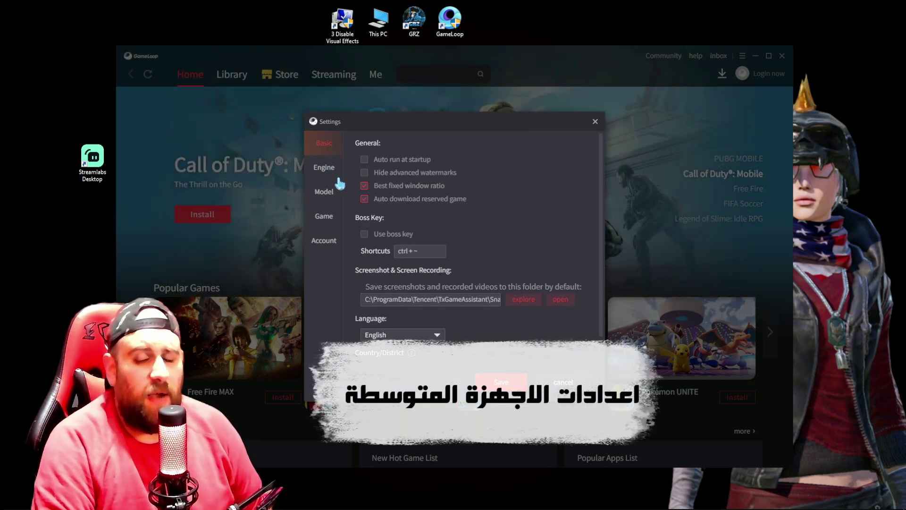
- Review the engine settings for mid-range devices: rendering options, anti-aliasing, memory, processor, resolution and the available screen DPI values
left_click(326, 169)
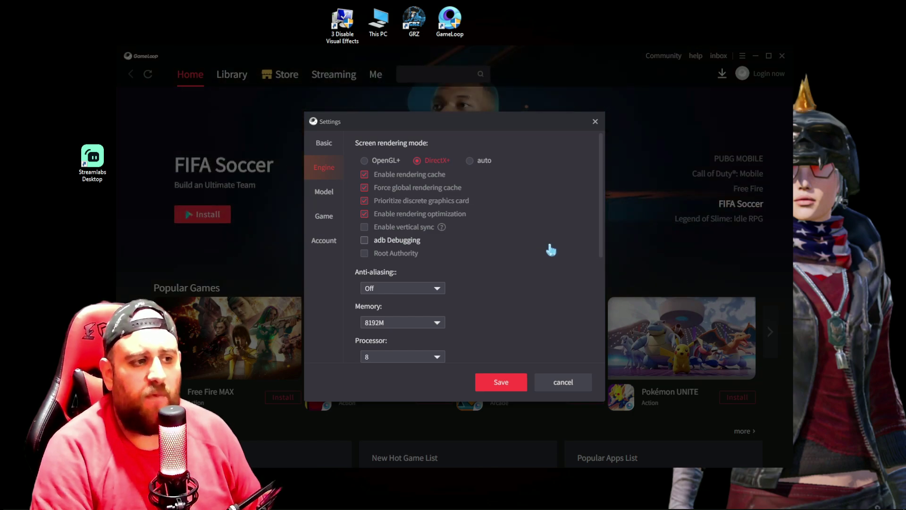
scroll(548, 249, "down", 1)
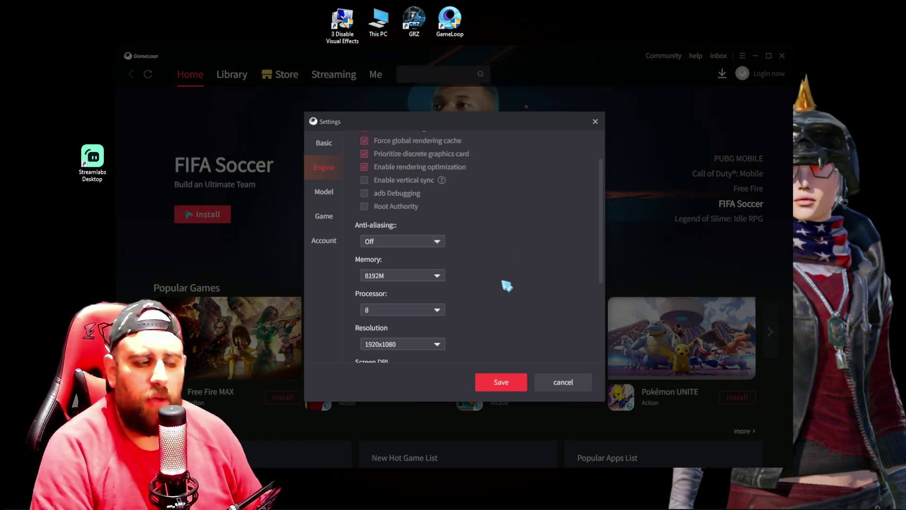
scroll(500, 280, "down", 1)
left_click(383, 264)
left_click(474, 270)
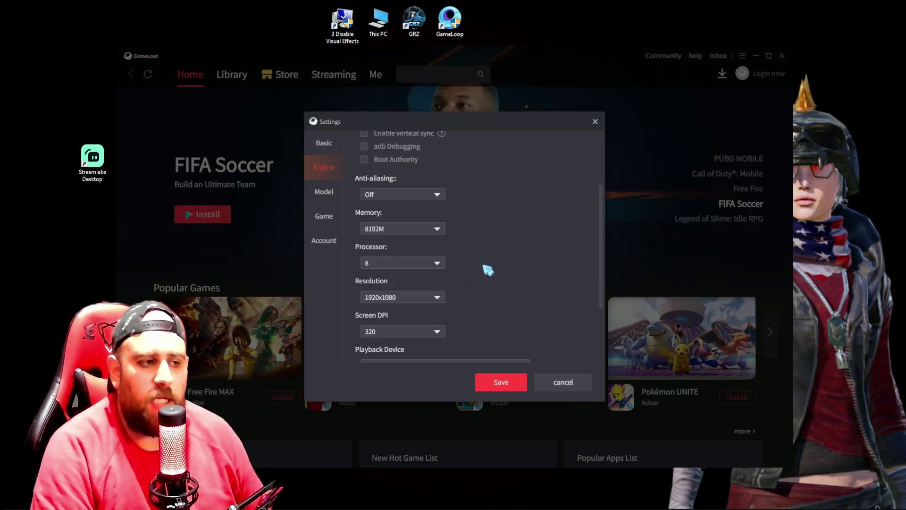
scroll(487, 267, "down", 2)
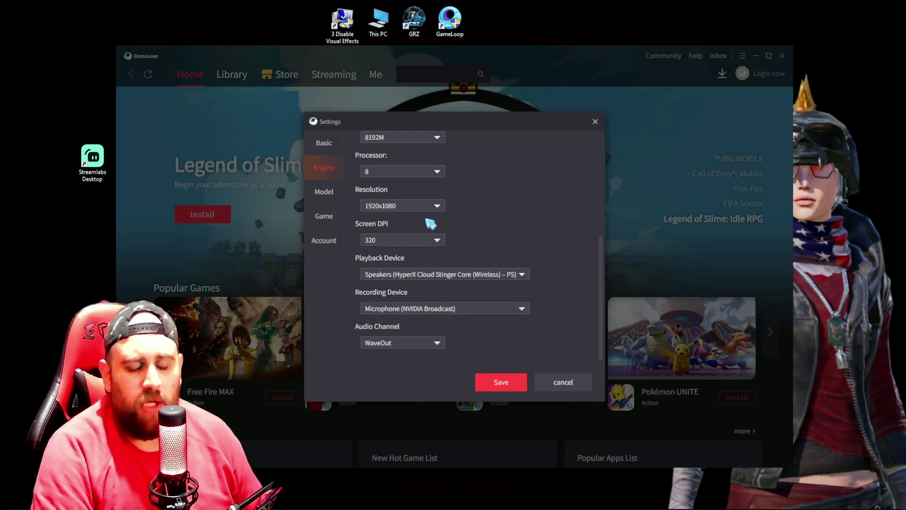
left_click(425, 237)
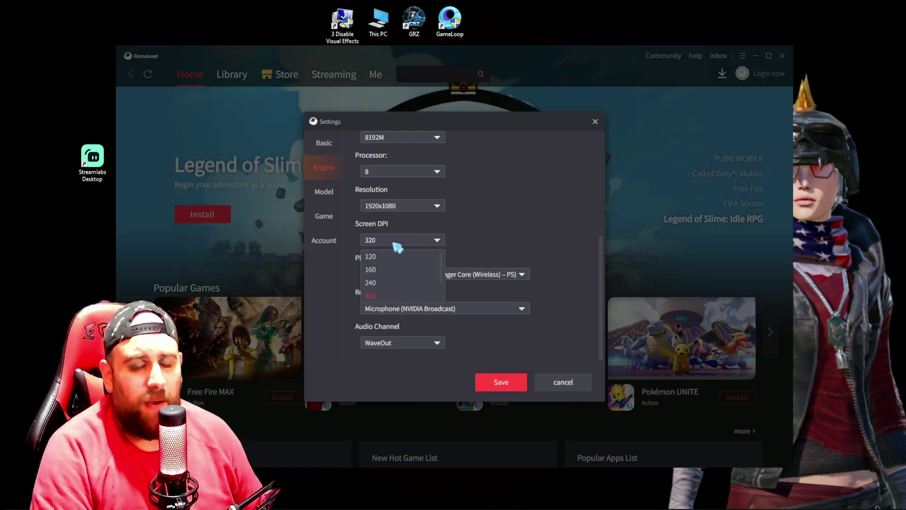
left_click(489, 253)
scroll(503, 247, "up", 5)
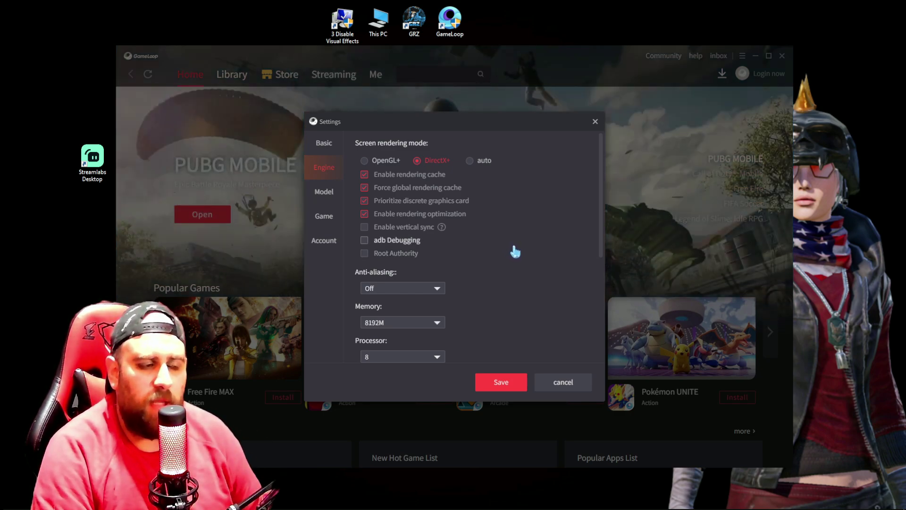
scroll(515, 252, "down", 5)
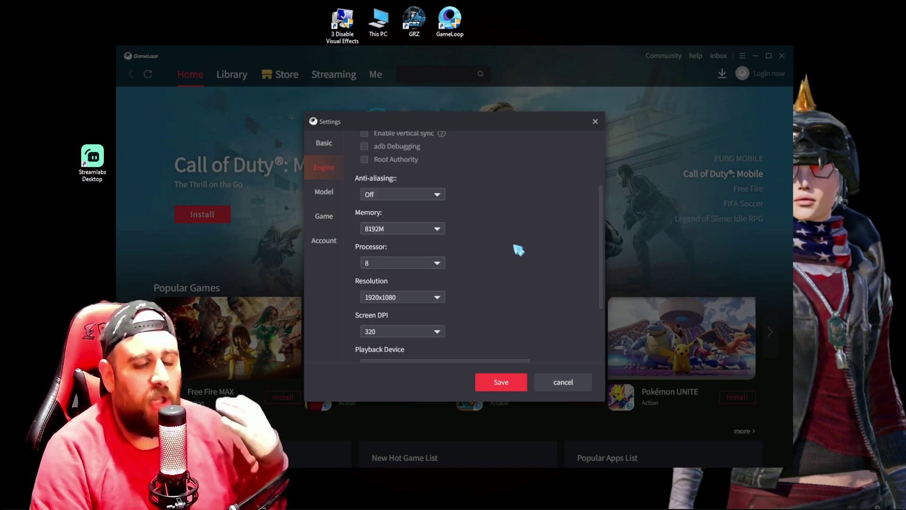
scroll(522, 244, "up", 5)
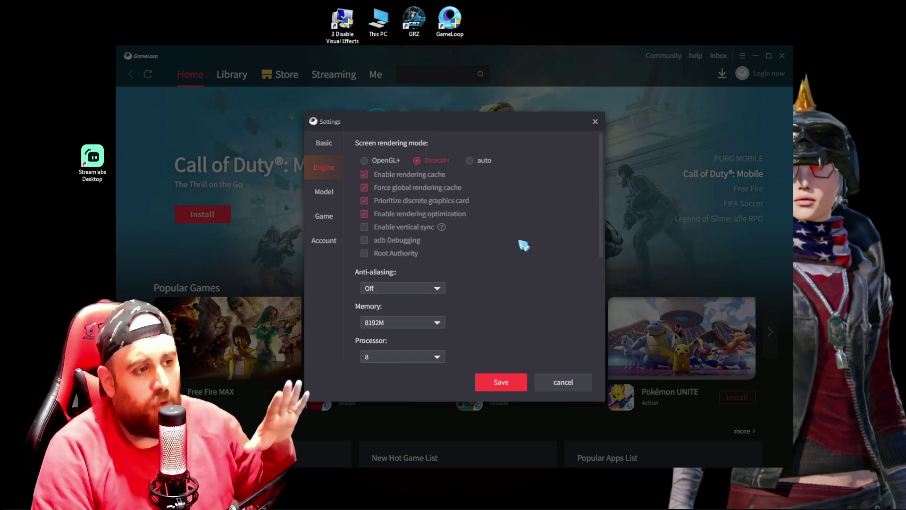
- Try HD 1080P as PUBG MOBILE's game definition and switch it back to FHD 2K
left_click(324, 192)
left_click(328, 222)
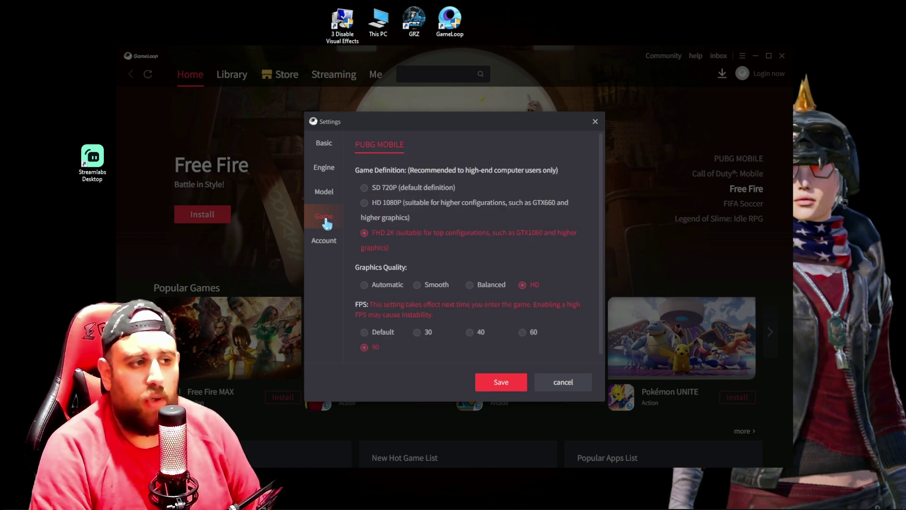
left_click(377, 218)
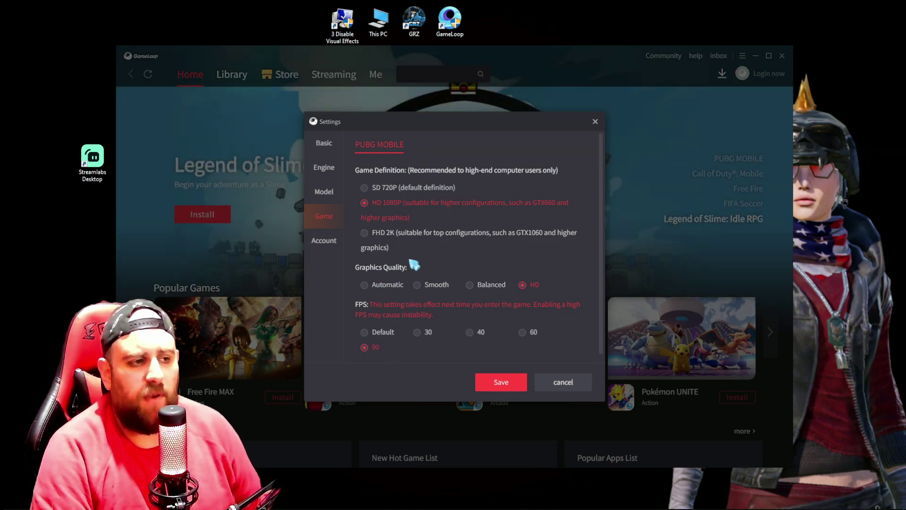
left_click(373, 235)
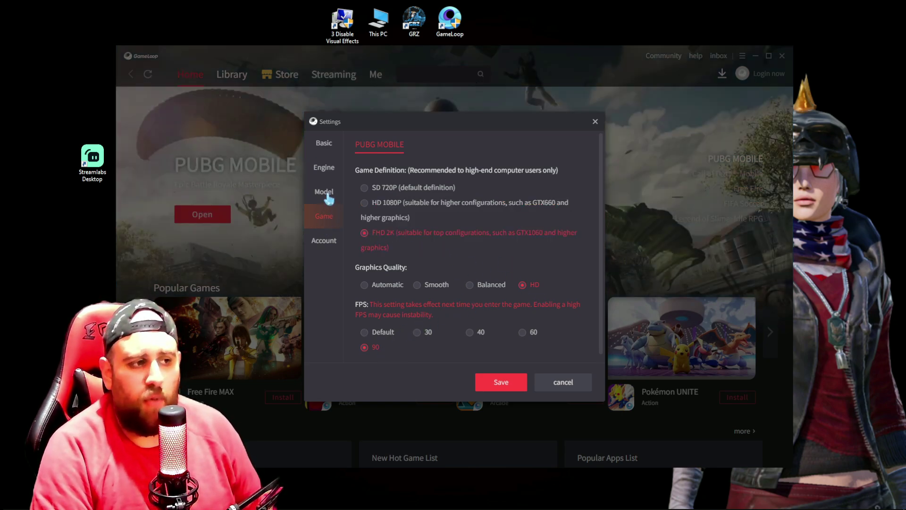
- Return to the engine settings for powerful devices and set anti-aliasing to Balanced
left_click(323, 168)
left_click(325, 144)
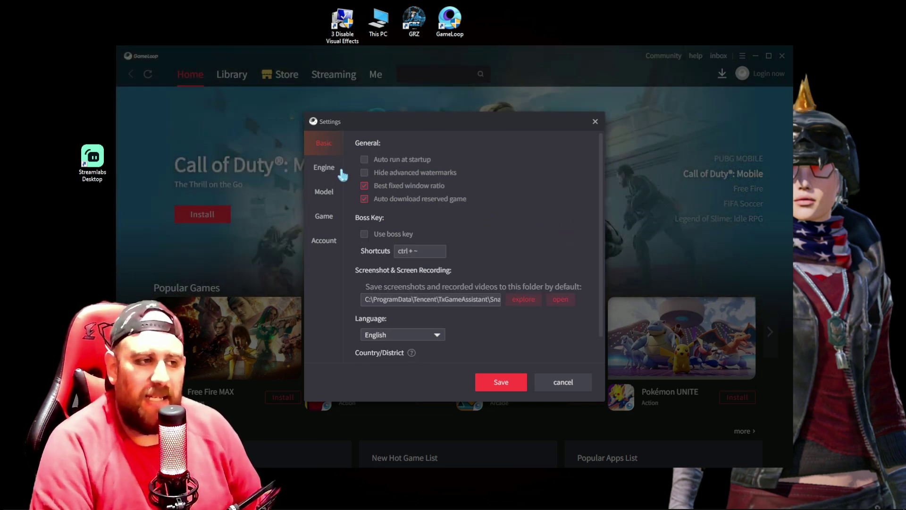
left_click(336, 171)
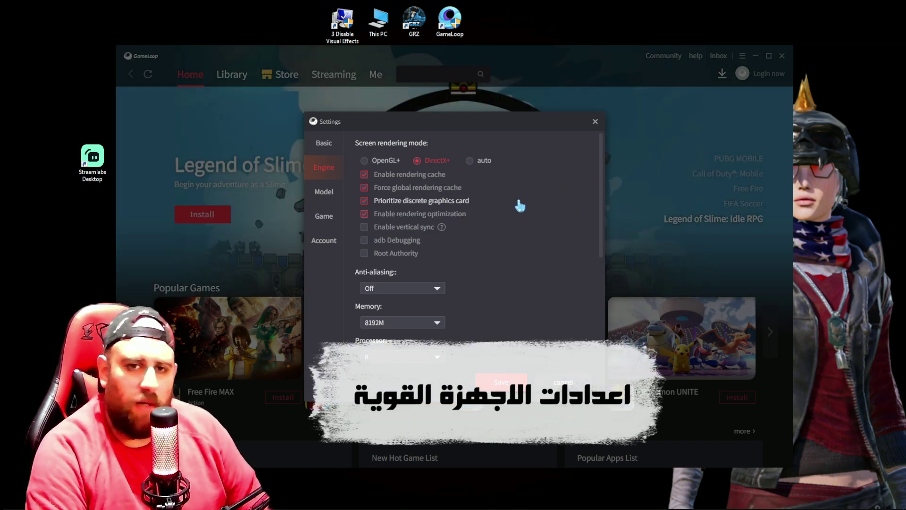
scroll(521, 206, "down", 1)
left_click(384, 242)
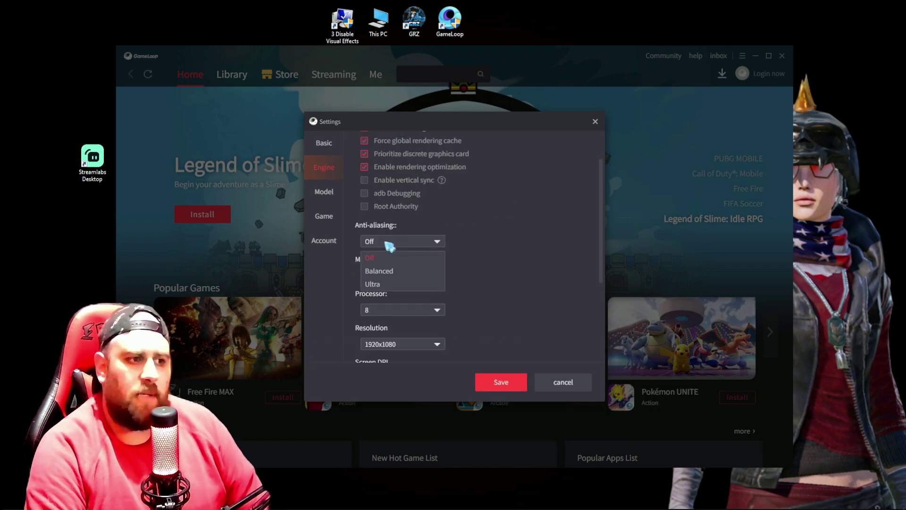
left_click(394, 273)
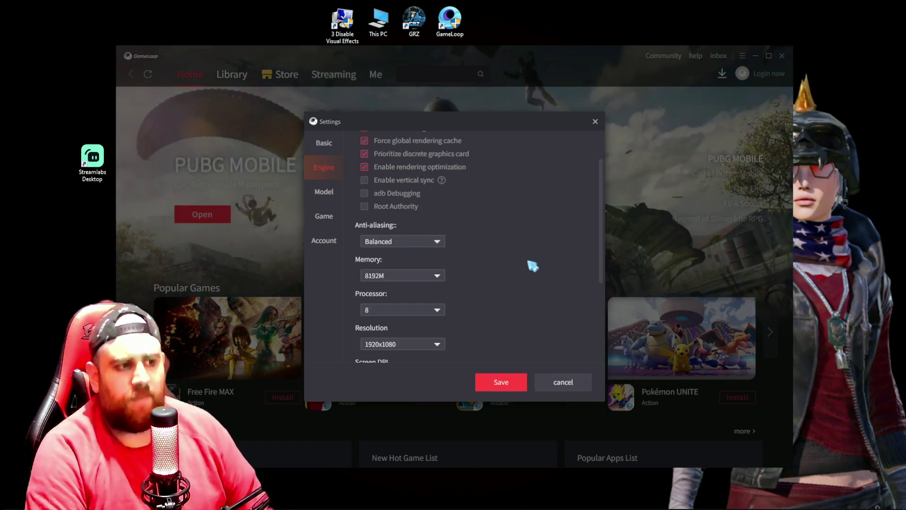
- Set the engine's screen DPI to 480
scroll(533, 265, "down", 2)
left_click(436, 284)
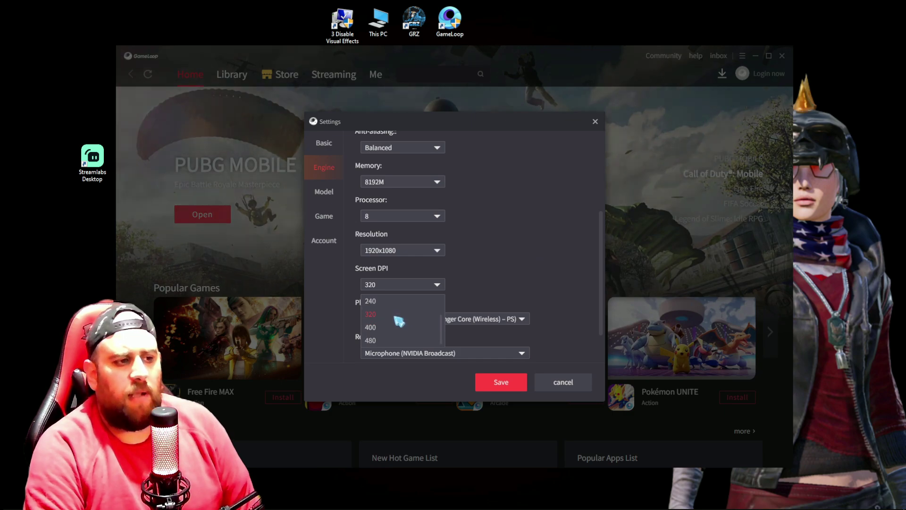
left_click(397, 340)
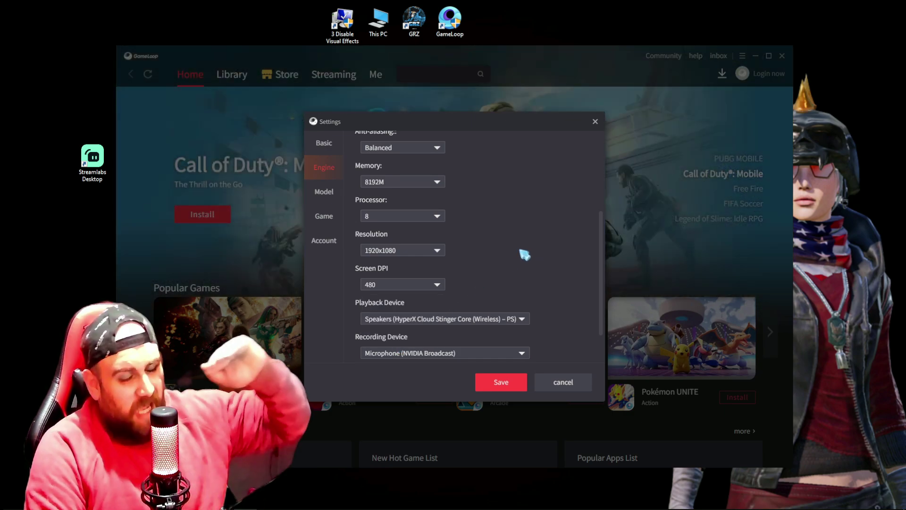
- Choose Asus ROG 2 as the custom mobile phone model
left_click(323, 191)
left_click(428, 176)
left_click(415, 192)
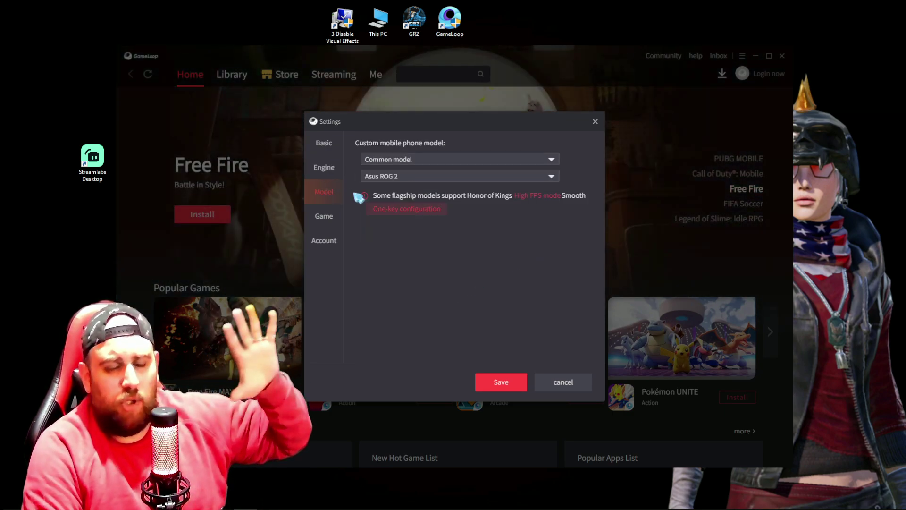
- Set PUBG MOBILE's game definition to HD 1080P with FPS at Default, recheck the engine options, and close the settings
left_click(323, 215)
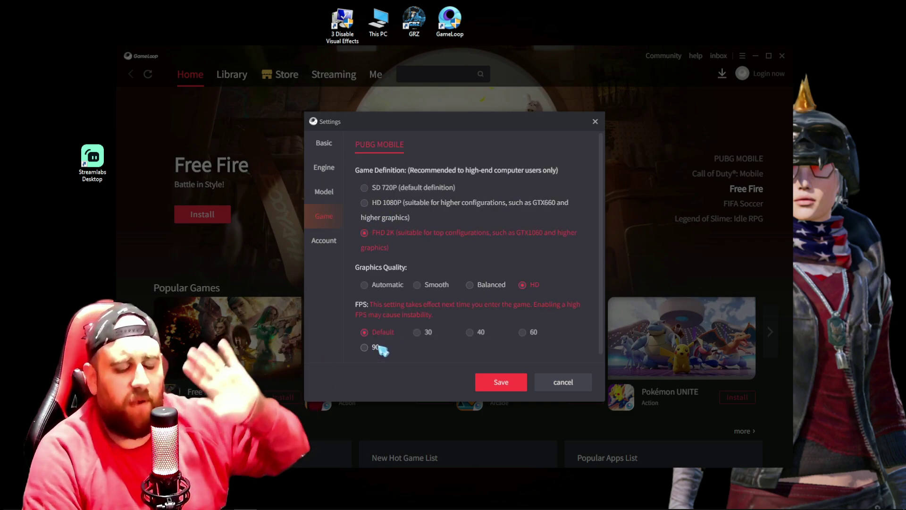
left_click(377, 210)
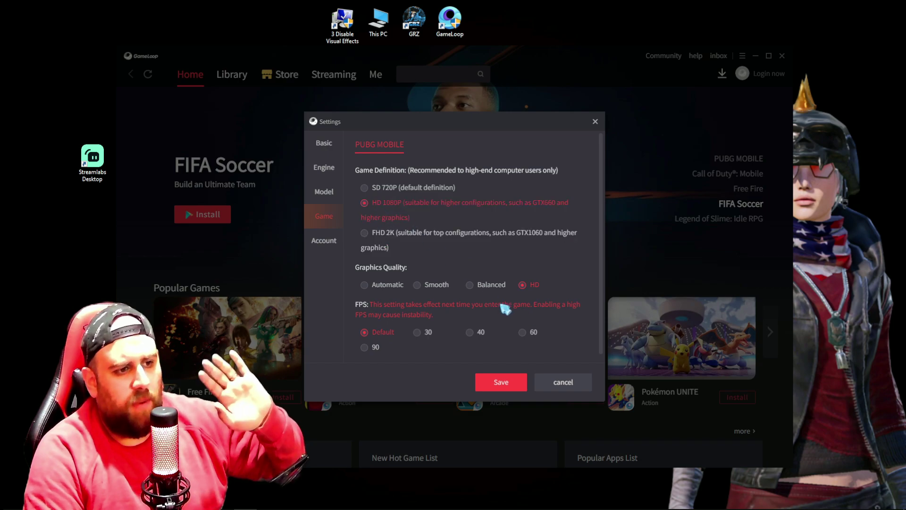
left_click(330, 174)
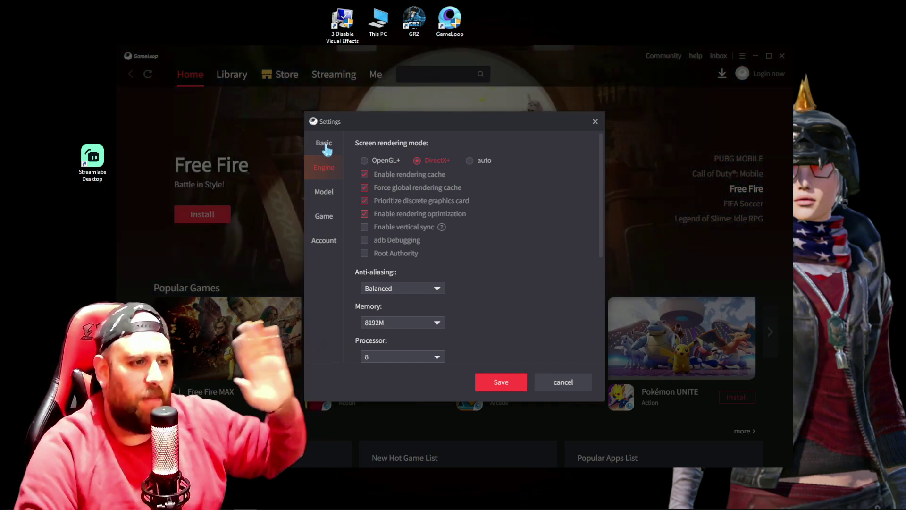
key("Escape")
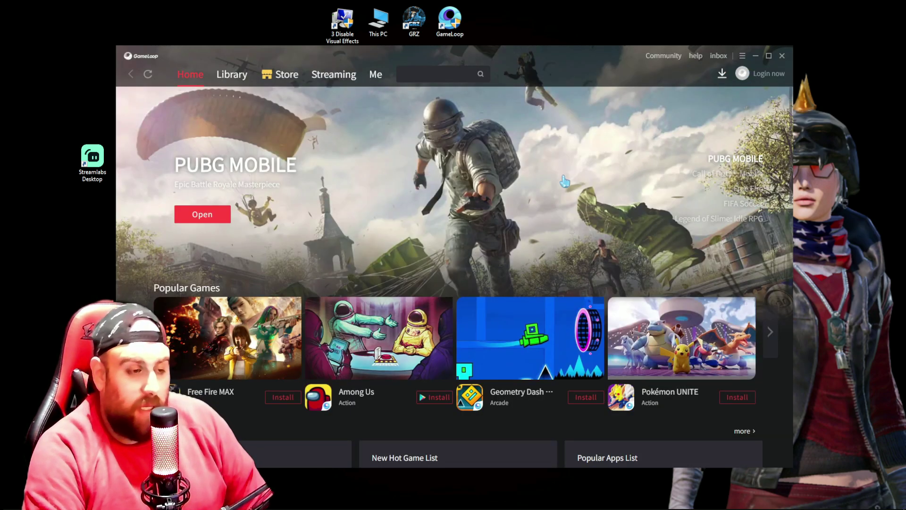
- Open the Android Settings app inside the emulator and go to the About tablet information
left_click(376, 75)
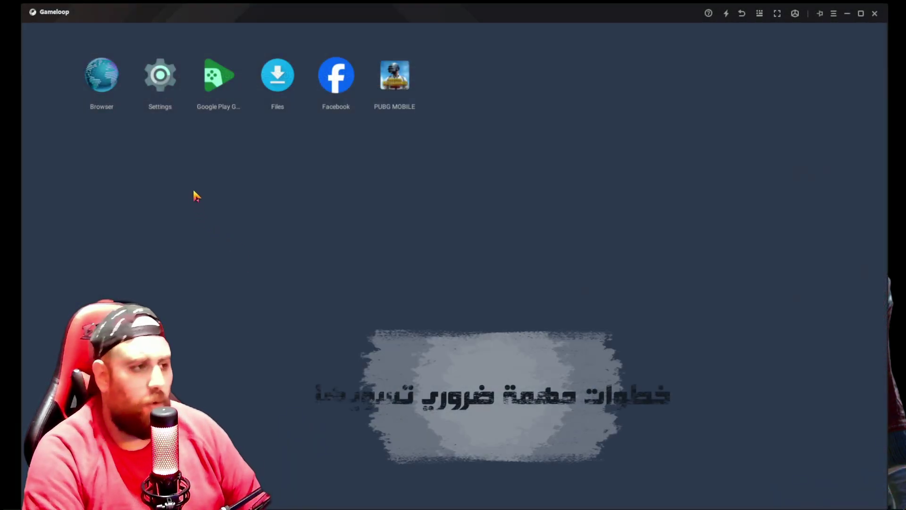
left_click(158, 94)
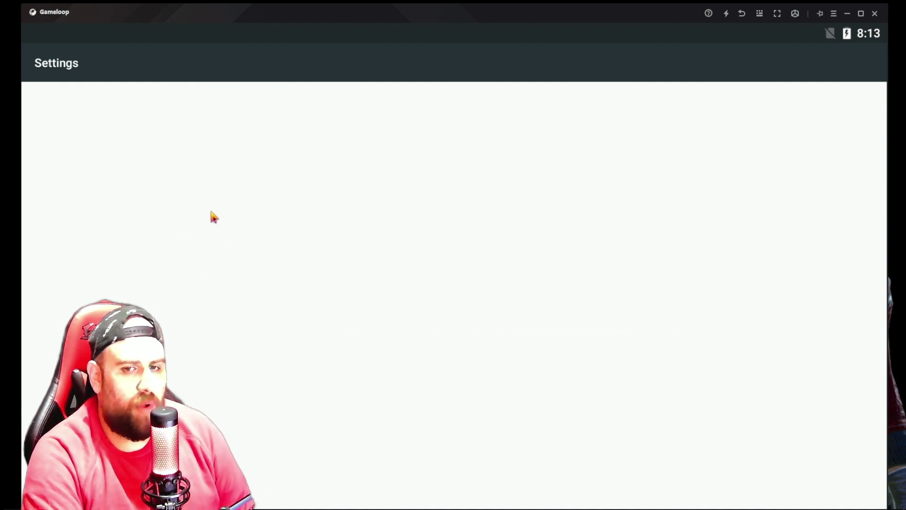
scroll(517, 224, "down", 8)
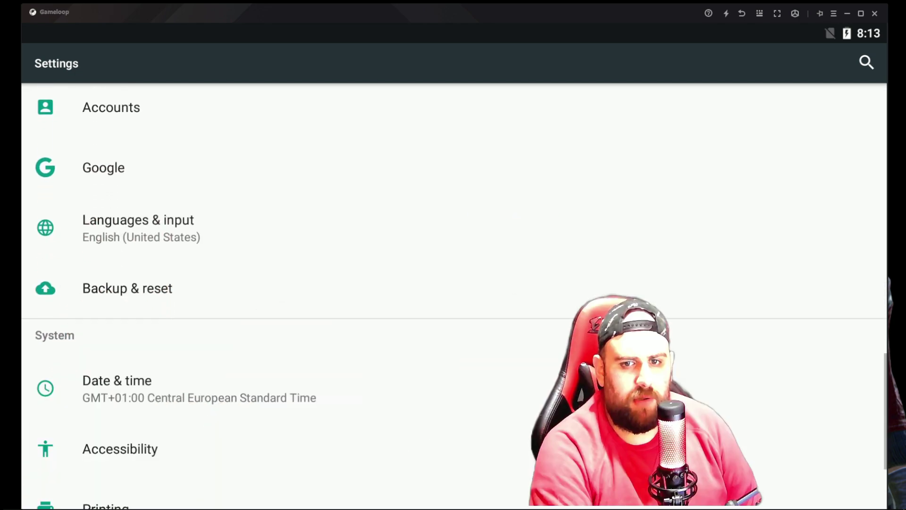
left_click(303, 387)
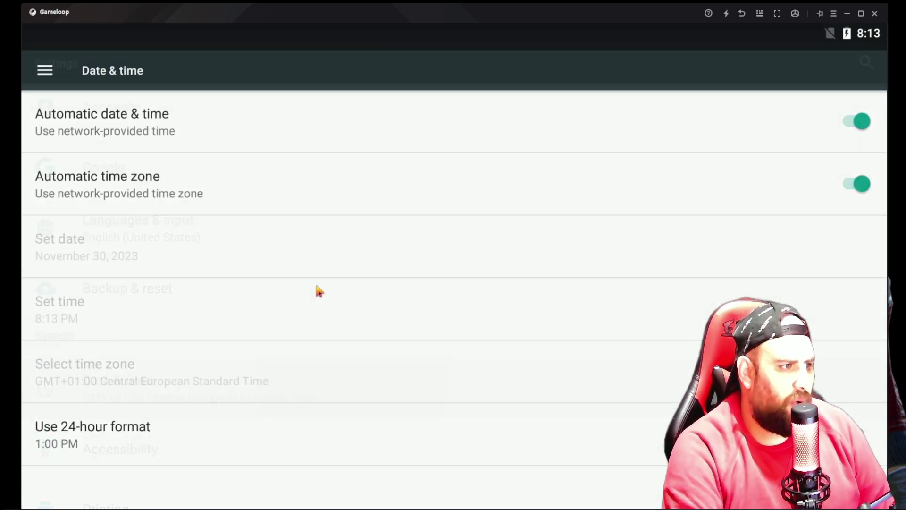
left_click(743, 14)
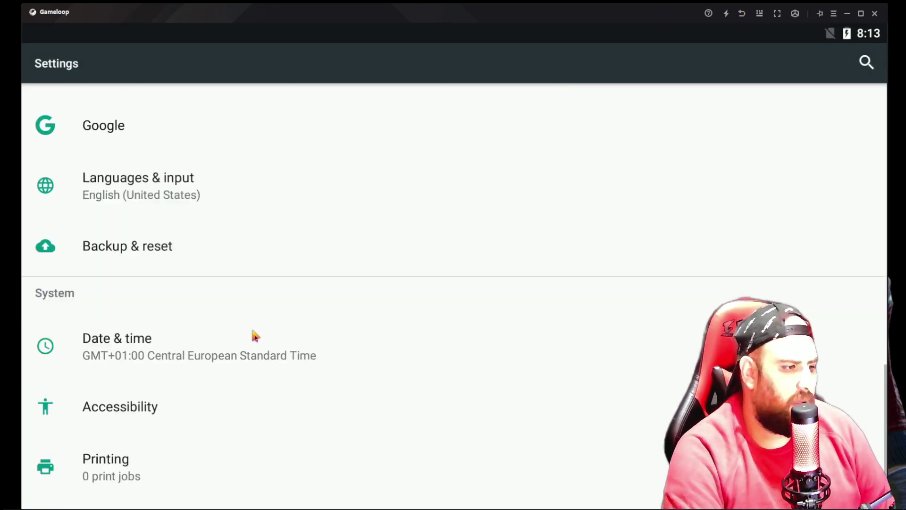
scroll(253, 336, "down", 2)
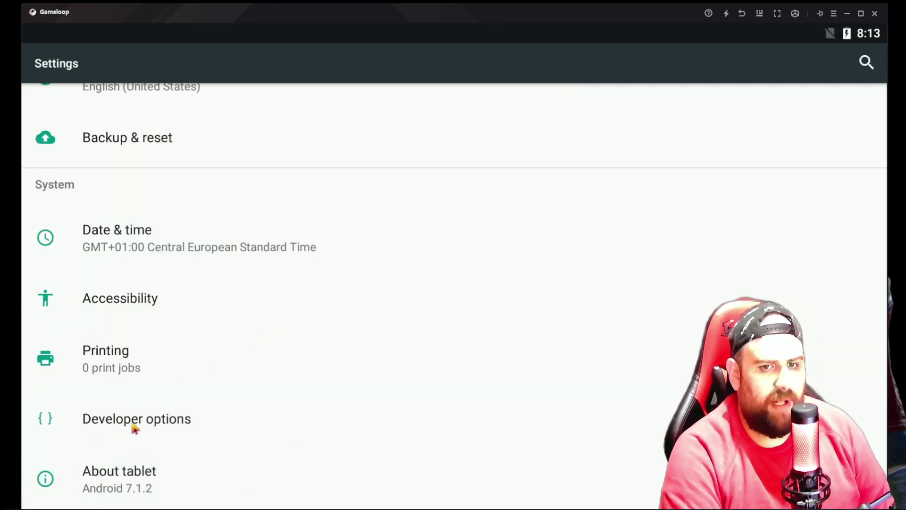
left_click(113, 484)
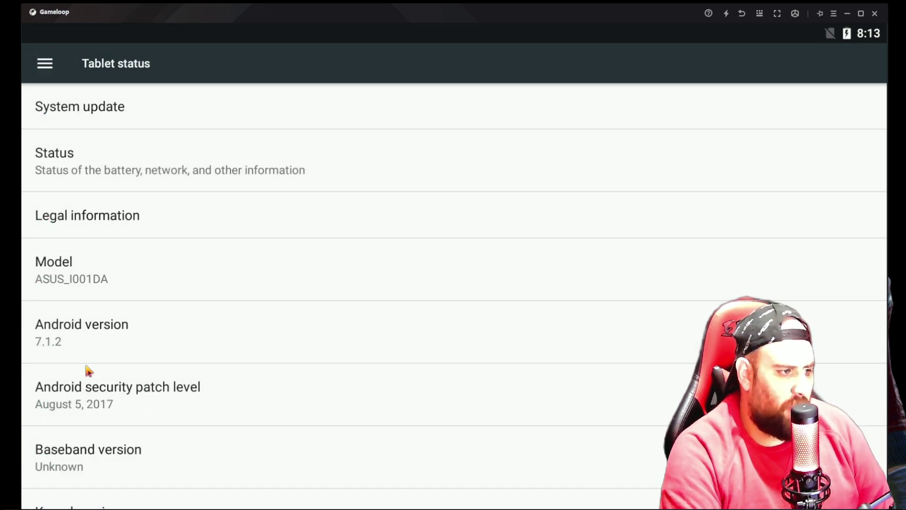
- Activate developer mode from the tablet's build number and open the Developer options
scroll(87, 370, "down", 3)
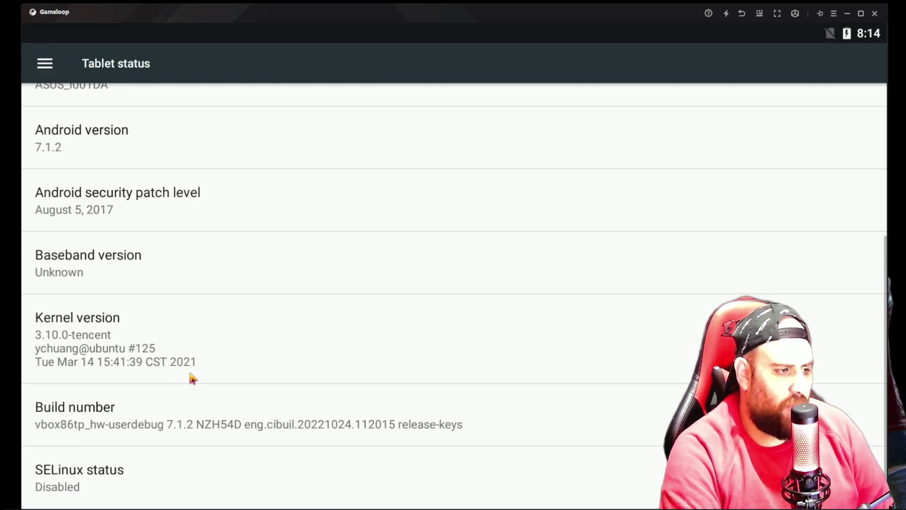
left_click(191, 424)
left_click(191, 425)
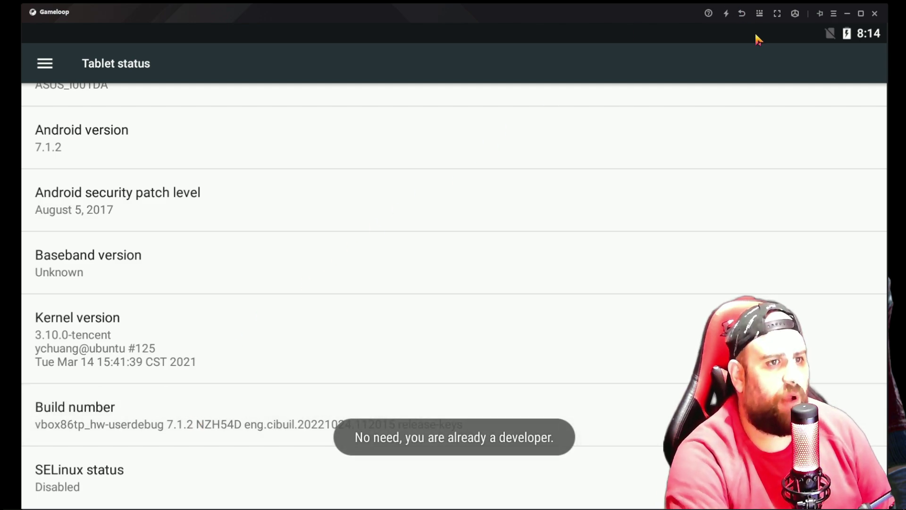
left_click(742, 15)
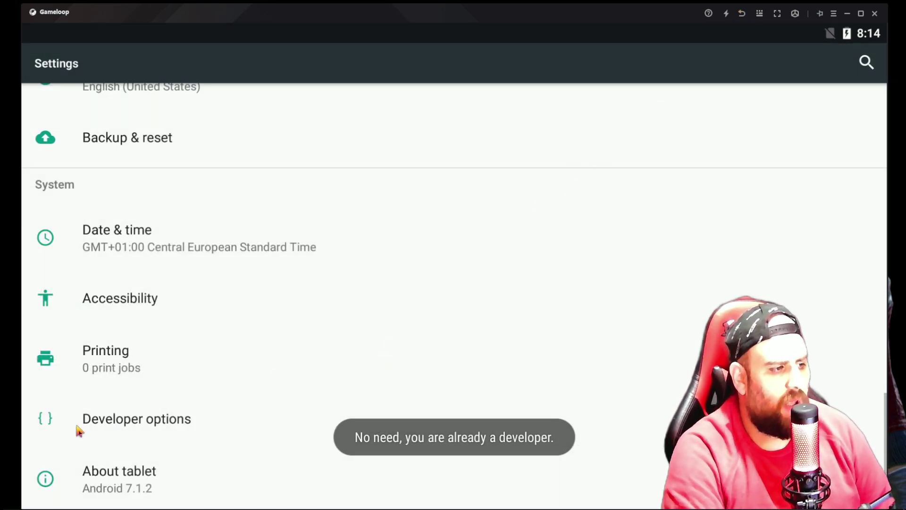
left_click(128, 425)
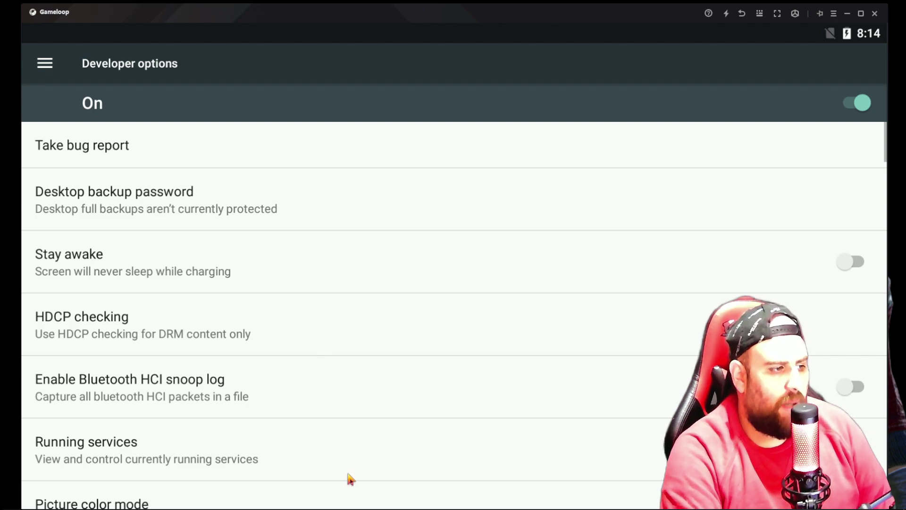
- Check in the Drawing section that the window animation, transition animation and animator duration scales are at .5x, without changing them
scroll(350, 479, "down", 10)
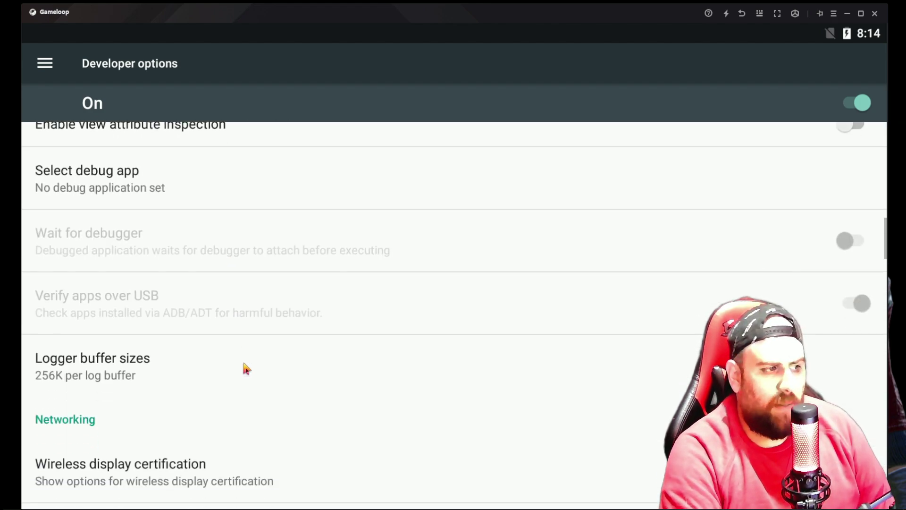
scroll(245, 368, "up", 3)
scroll(243, 369, "down", 10)
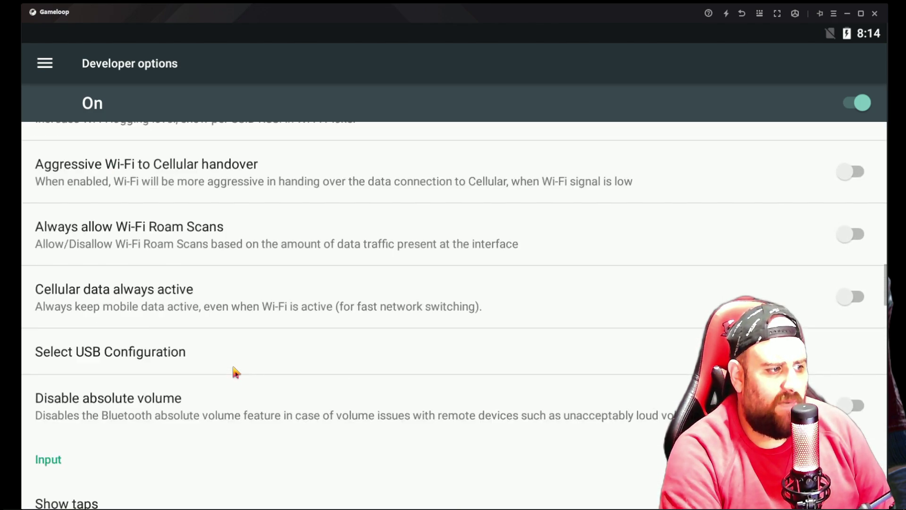
scroll(233, 371, "down", 10)
scroll(231, 372, "up", 4)
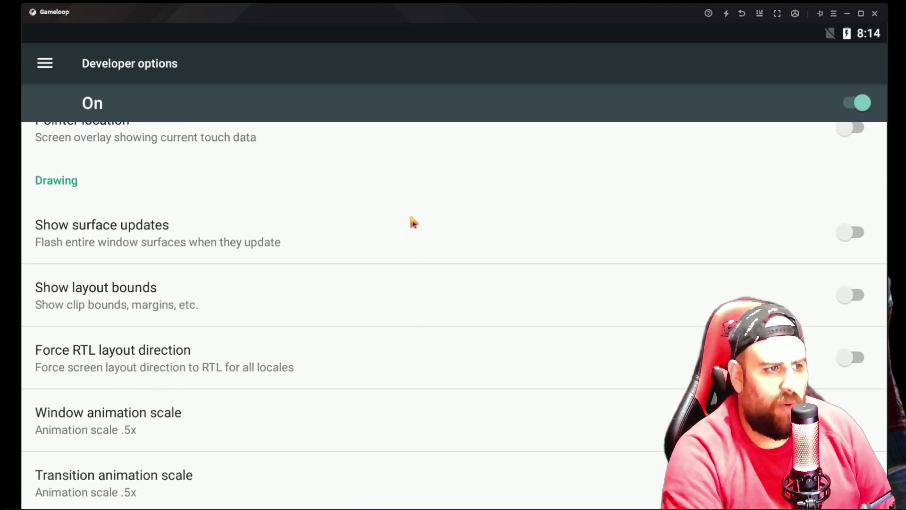
scroll(410, 208, "down", 2)
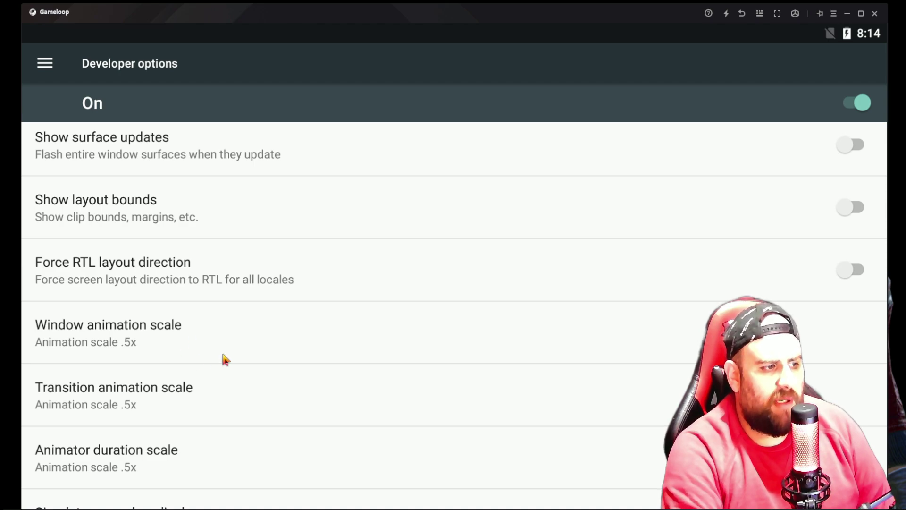
scroll(224, 360, "down", 2)
left_click(113, 275)
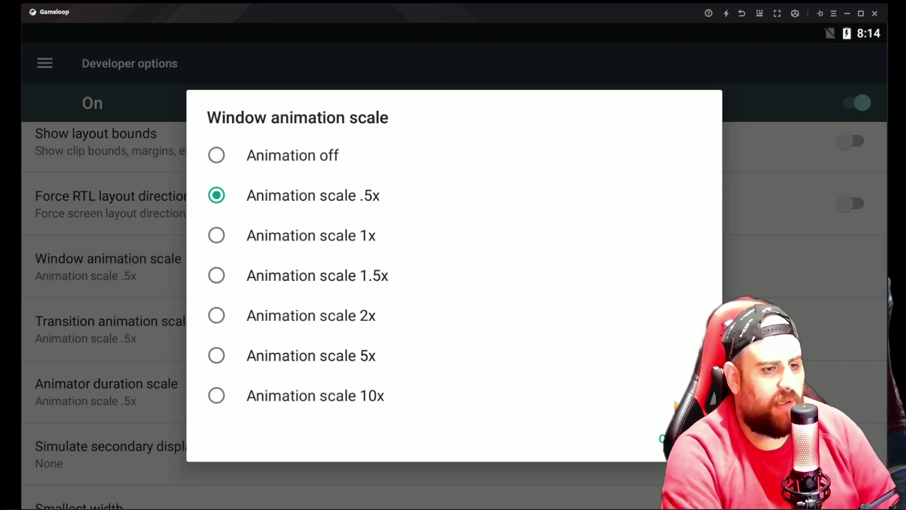
left_click(663, 438)
left_click(275, 346)
left_click(663, 438)
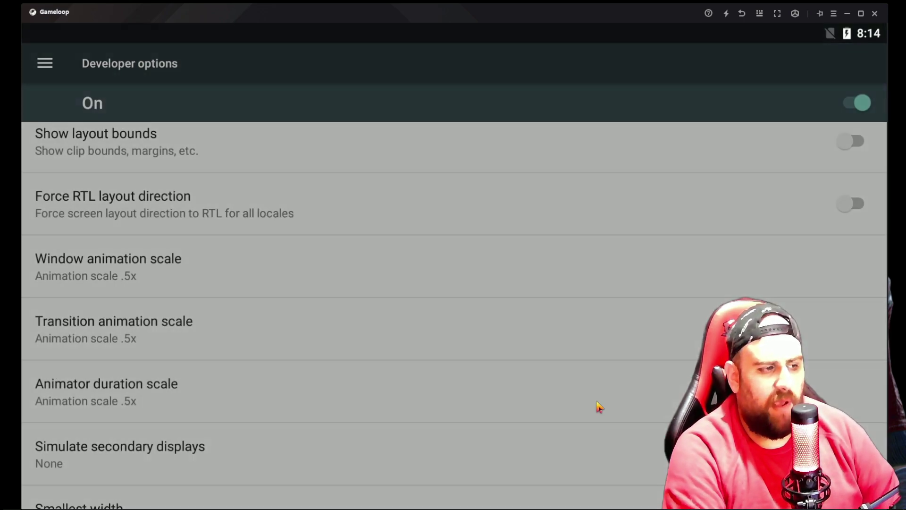
left_click(106, 383)
left_click(664, 438)
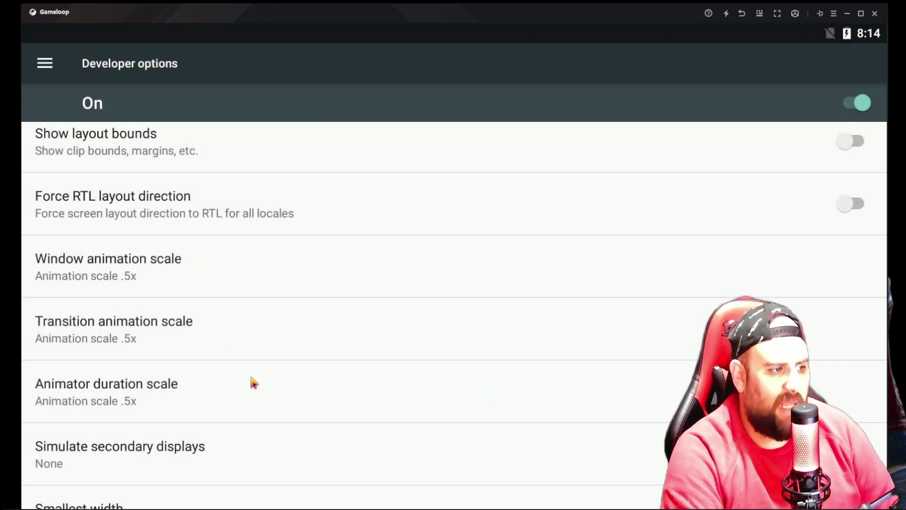
- Set the Smallest width in the developer options to 1080 dp
left_click_drag(332, 415, 339, 348)
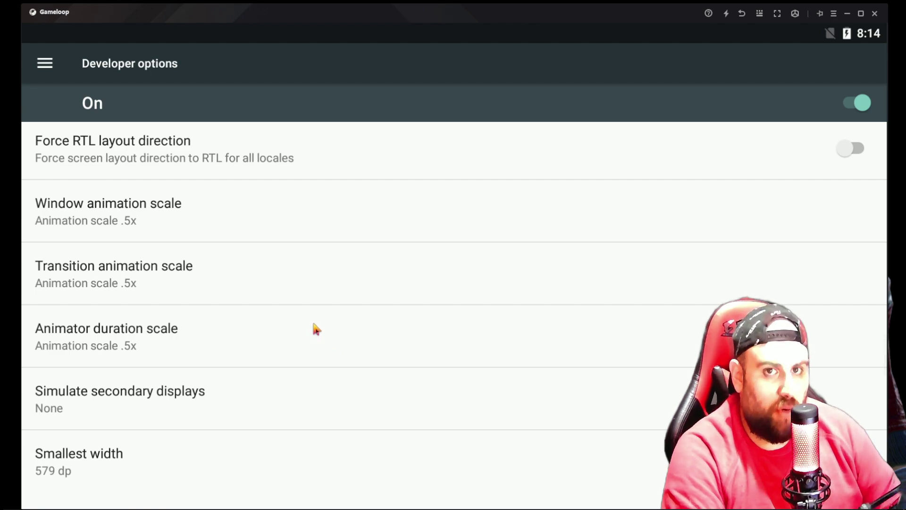
scroll(346, 395, "down", 3)
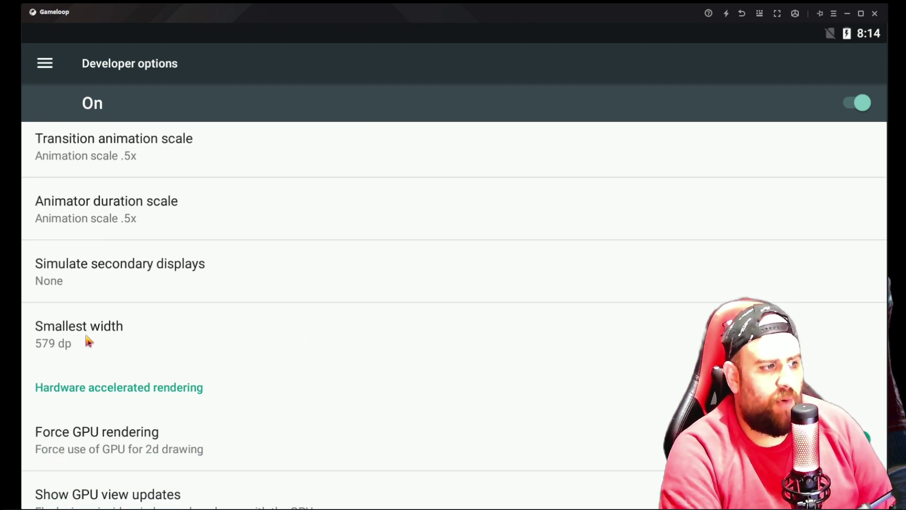
left_click(165, 365)
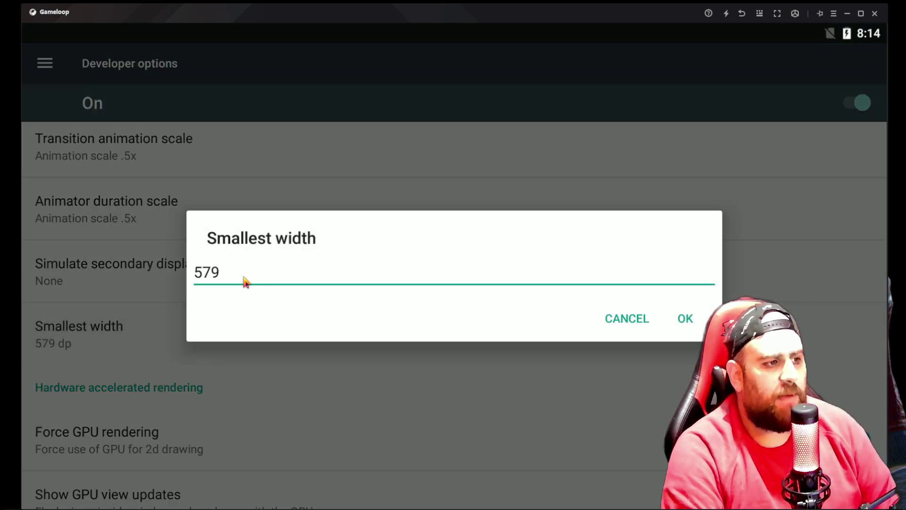
left_click(245, 278)
key("BackSpace")
key("BackSpace")
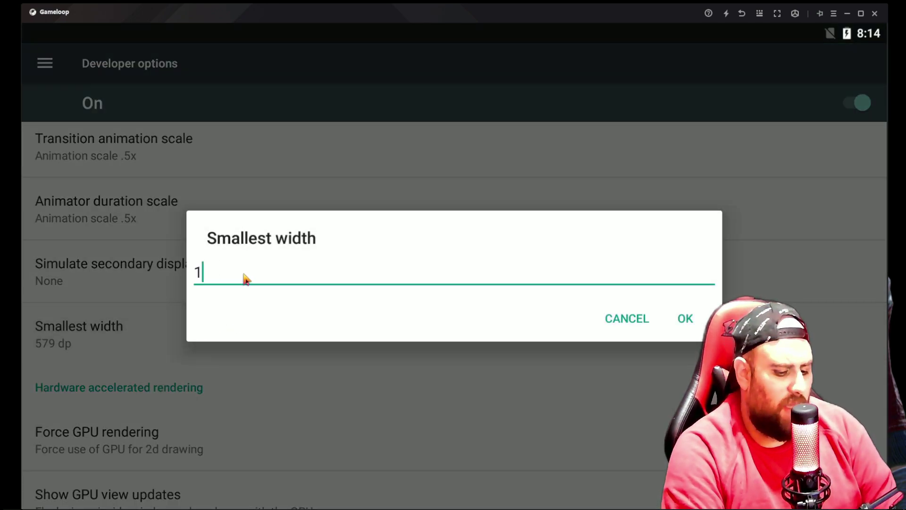
type("108")
key("BackSpace")
key("BackSpace")
key("BackSpace")
type("108")
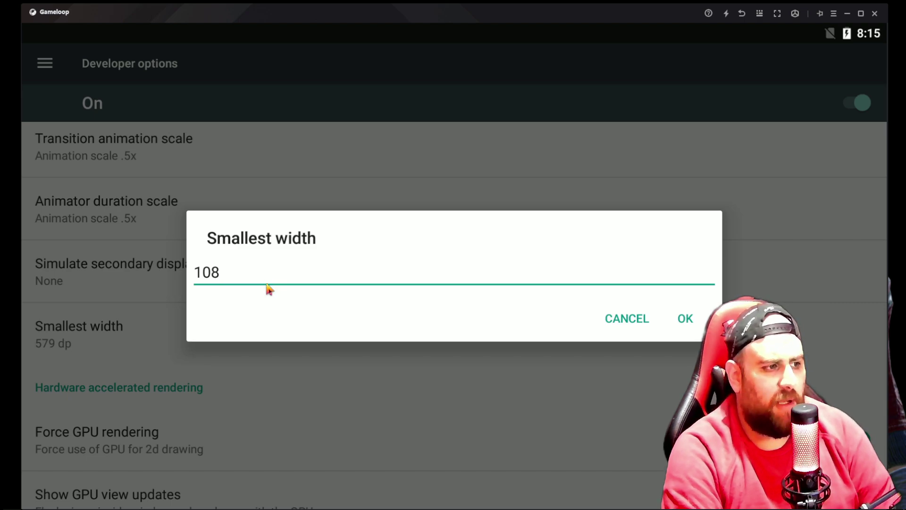
type("0")
left_click(685, 319)
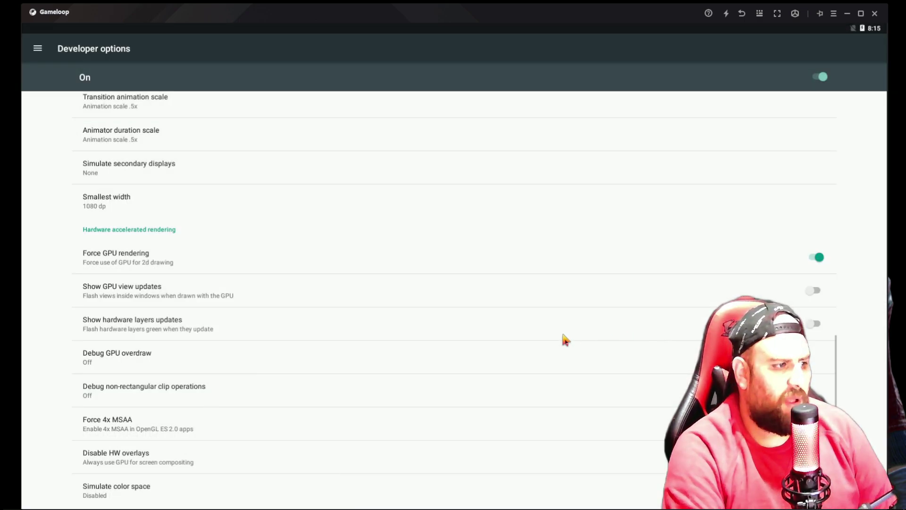
- Review the remaining developer options and the hardware rendering section, and exit the Android Settings
scroll(346, 441, "down", 8)
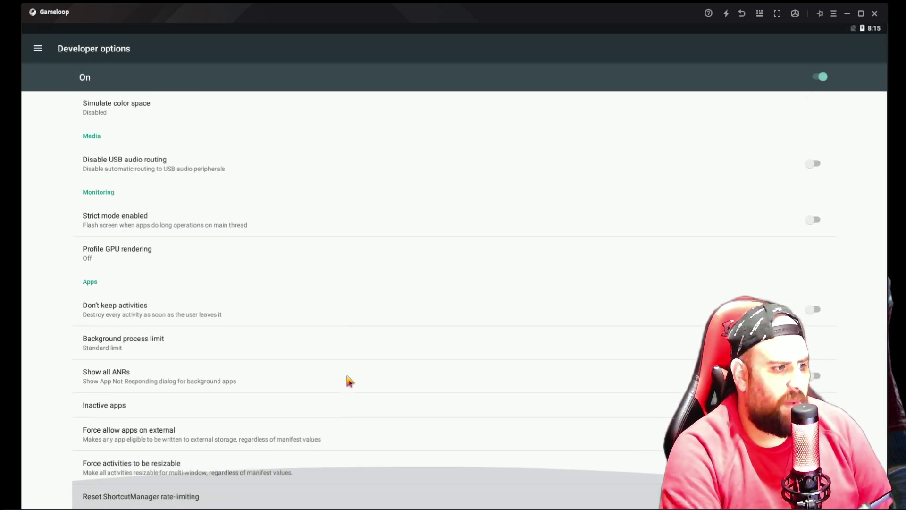
scroll(317, 334, "up", 10)
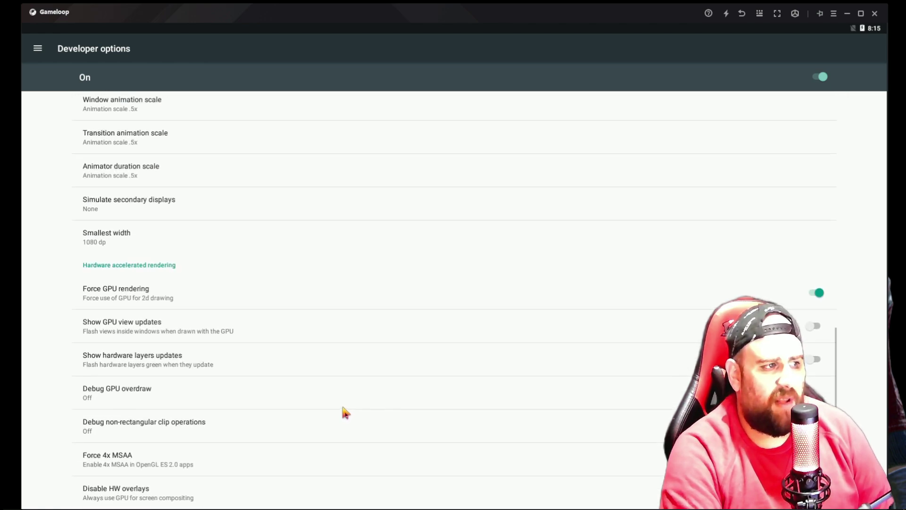
scroll(306, 393, "up", 1)
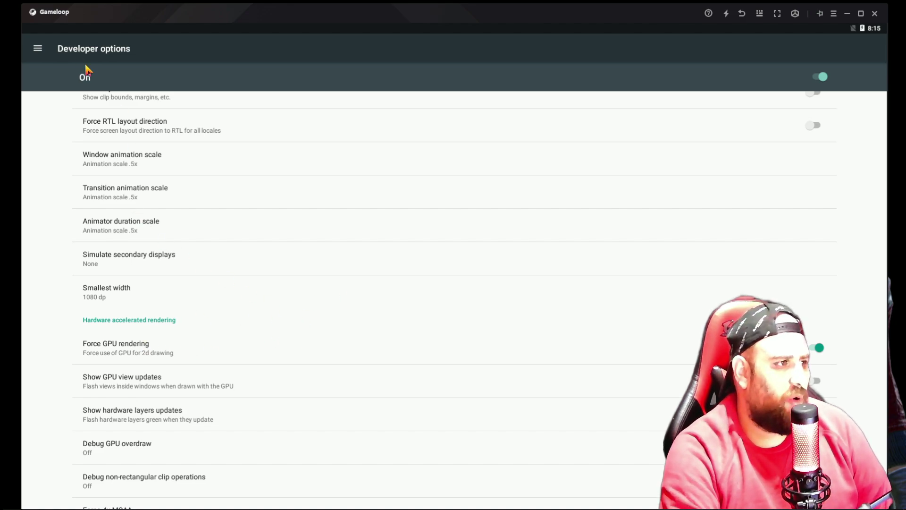
left_click(745, 14)
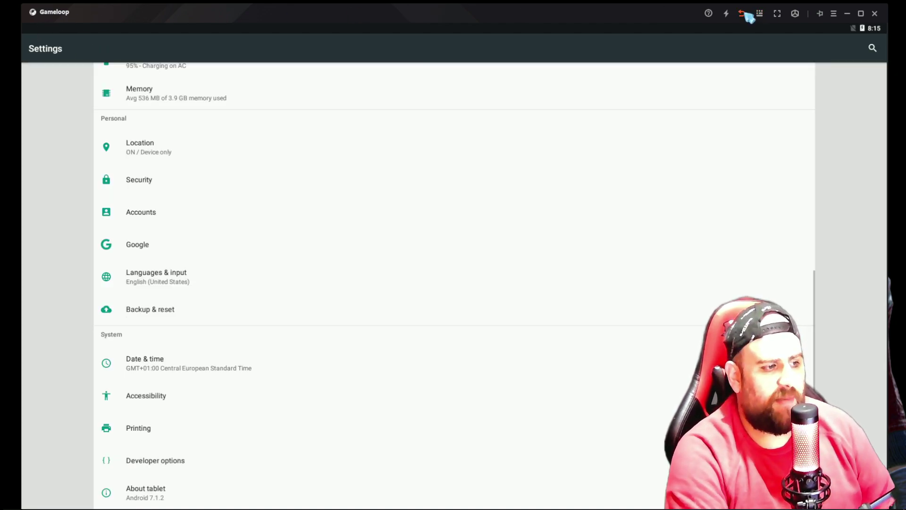
left_click(745, 14)
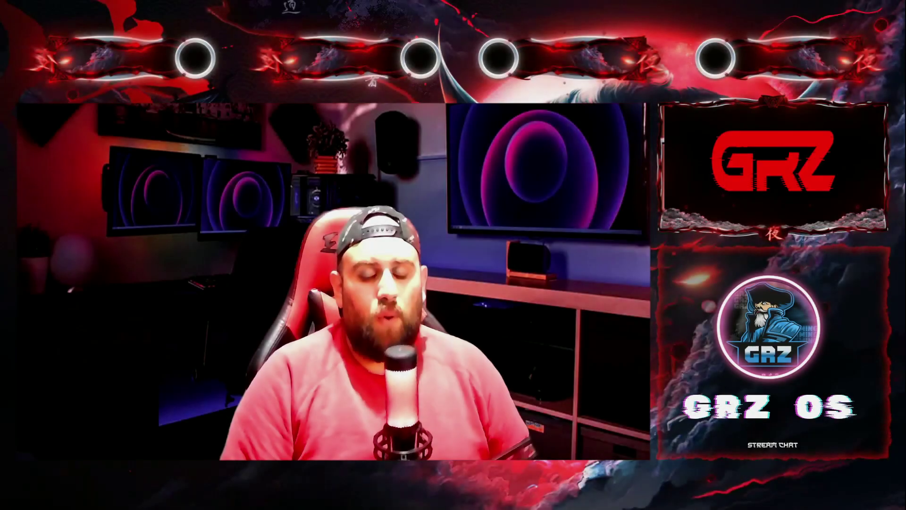